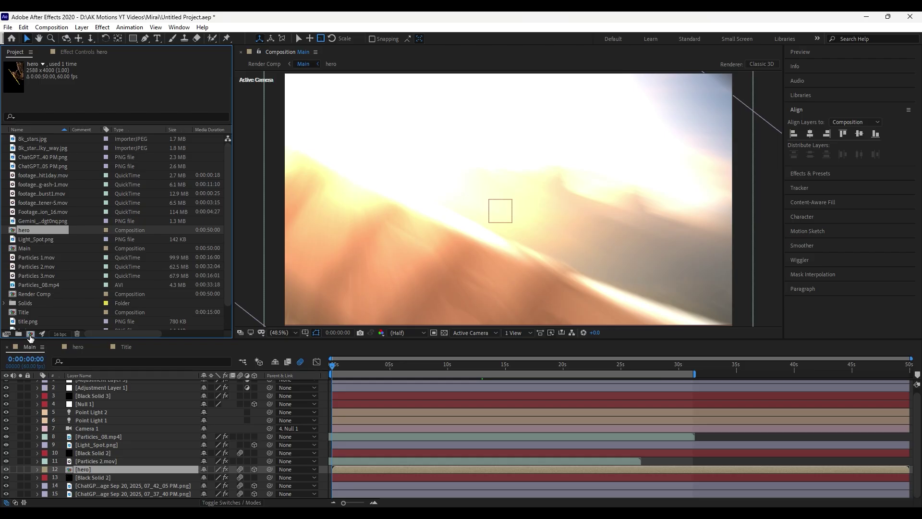
Create a 1920 x 1080, 60 fps composition named Tutorial with a duration of 0:00:30:00.
left_click(31, 335)
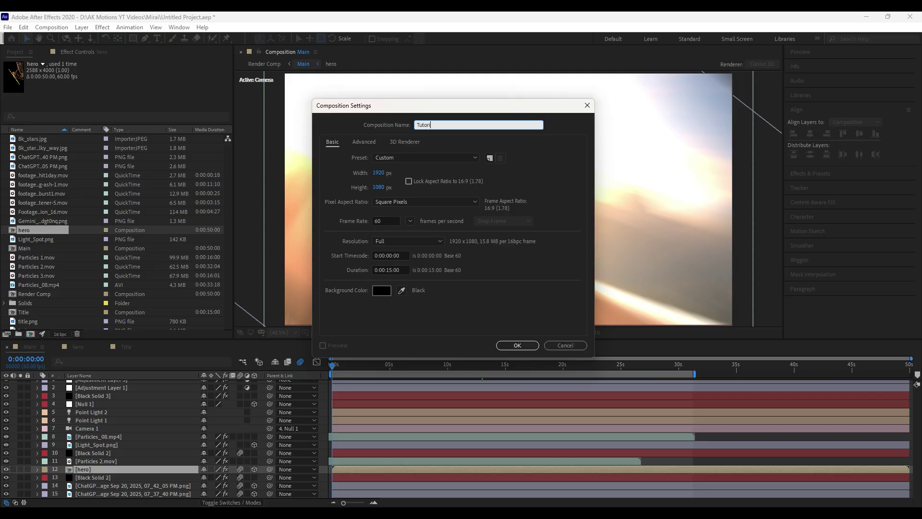
left_click(389, 271)
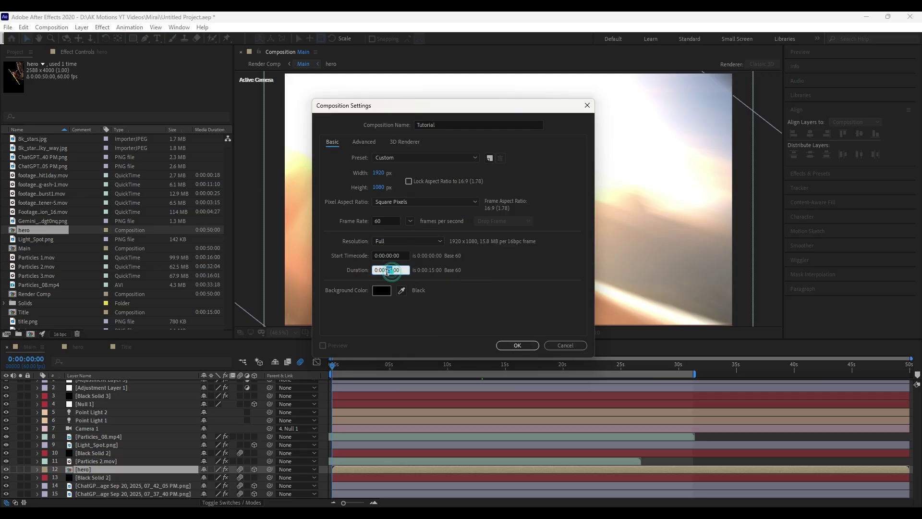
left_click(517, 345)
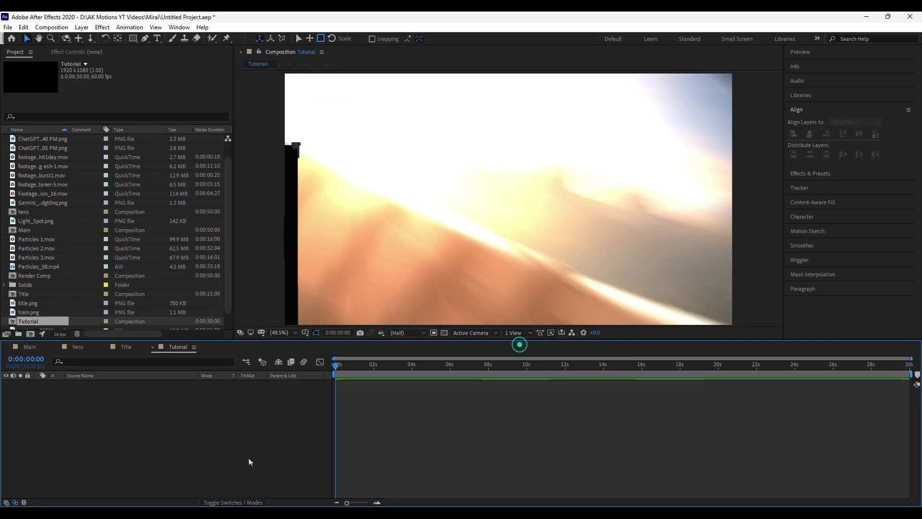
Add the 07_37_40 PM landscape image and, above it, the 07_42_05 PM train image to the Tutorial composition.
left_click(60, 157)
left_click_drag(49, 158, 118, 410)
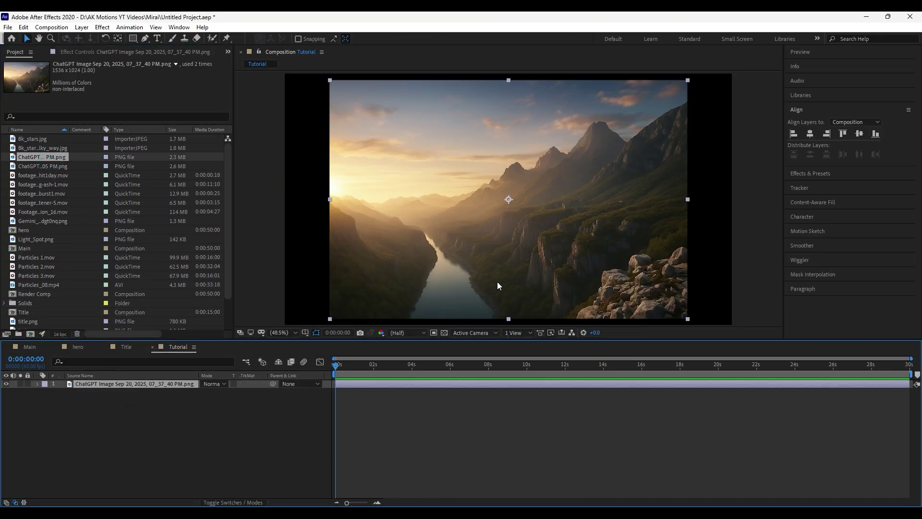
left_click(38, 166)
left_click_drag(130, 371, 134, 382)
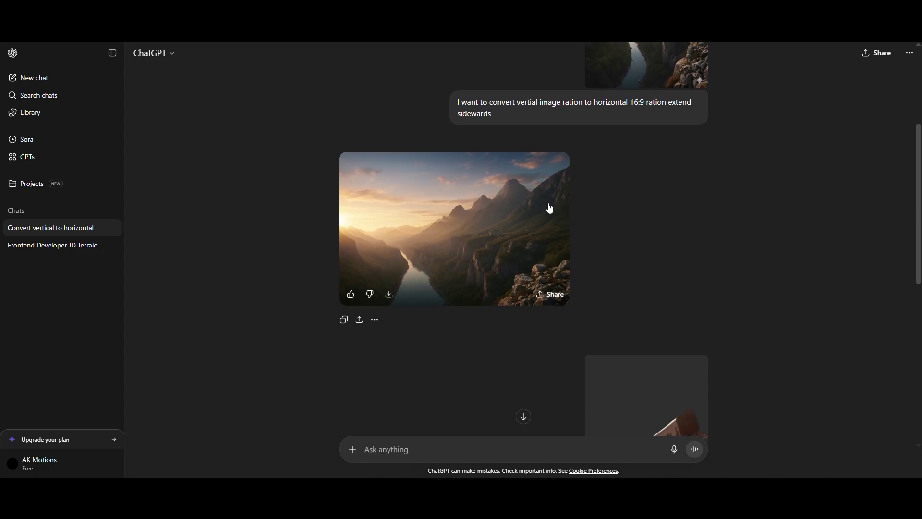
Switch to ChatGPT and review the prompts and generated horizontal versions of the landscape and train images.
scroll(550, 208, "down", 8)
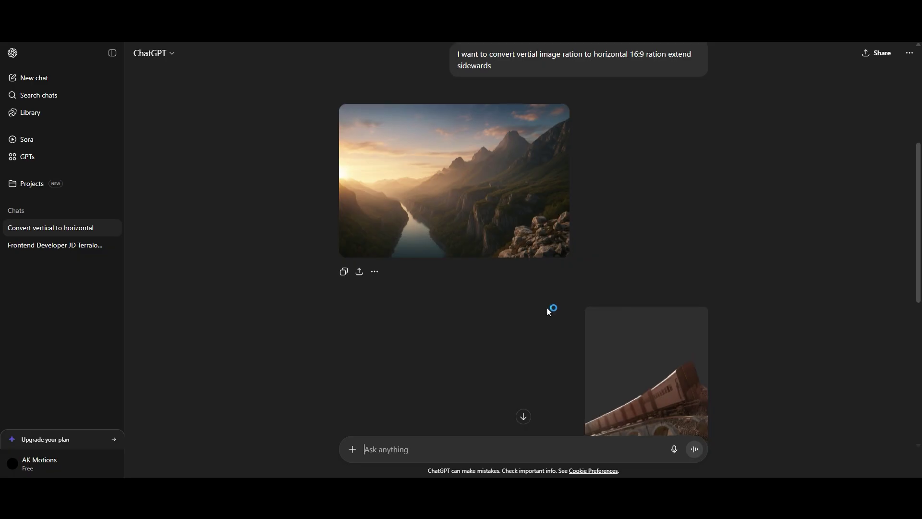
scroll(422, 288, "up", 2)
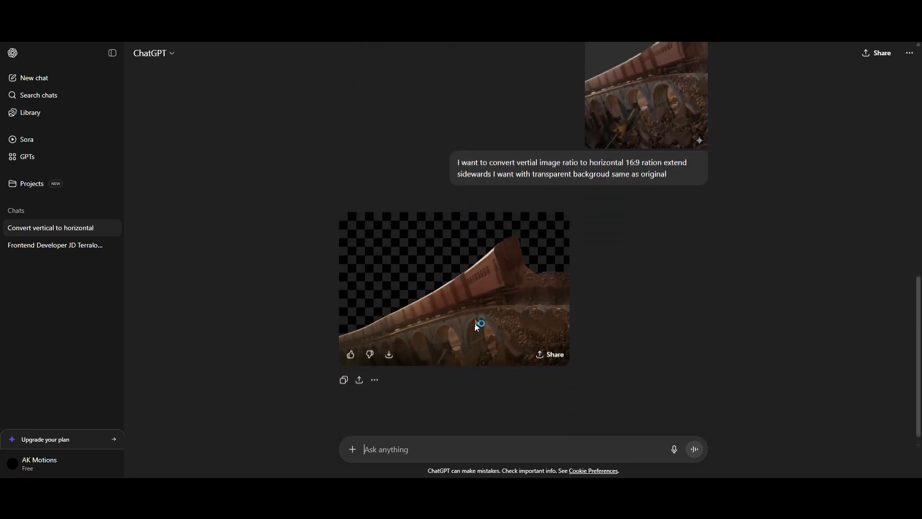
scroll(522, 418, "down", 2)
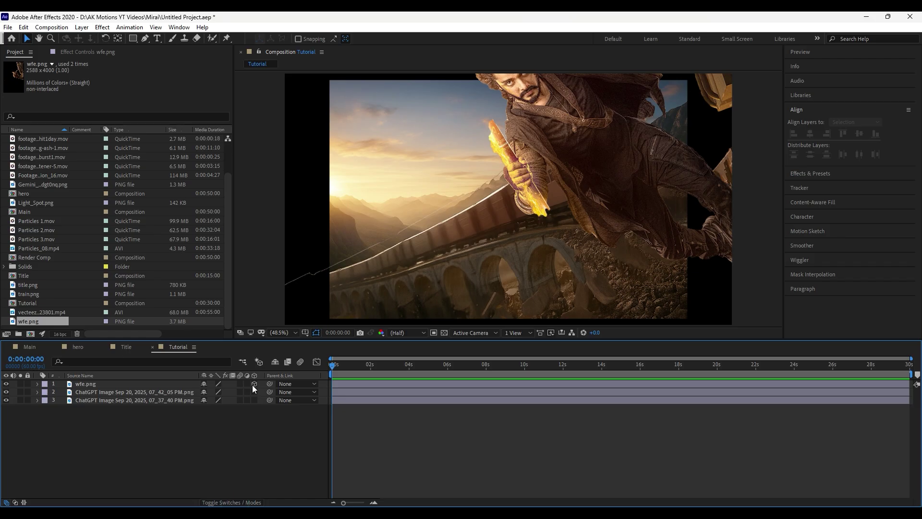
In After Effects, make wfe.png and both ChatGPT image layers 3D and add a new camera.
left_click(254, 383)
right_click(179, 449)
left_click(221, 341)
left_click(338, 388)
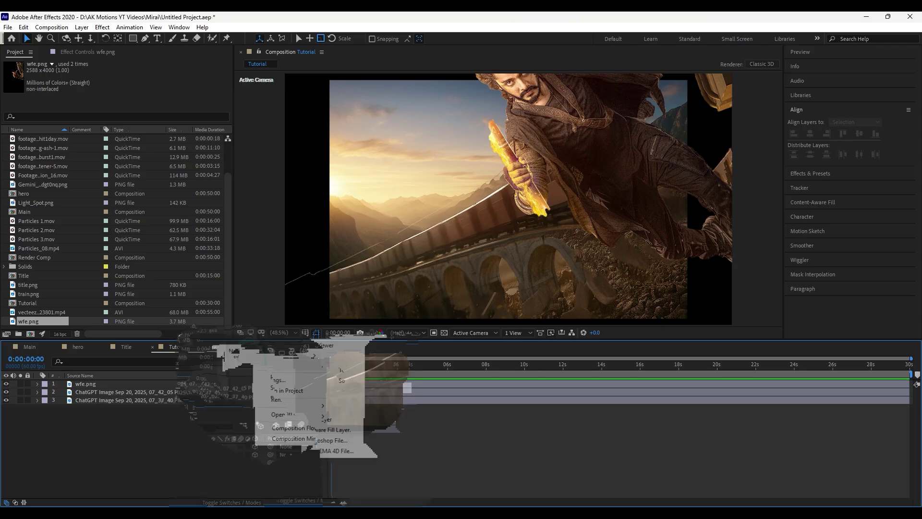
left_click(539, 368)
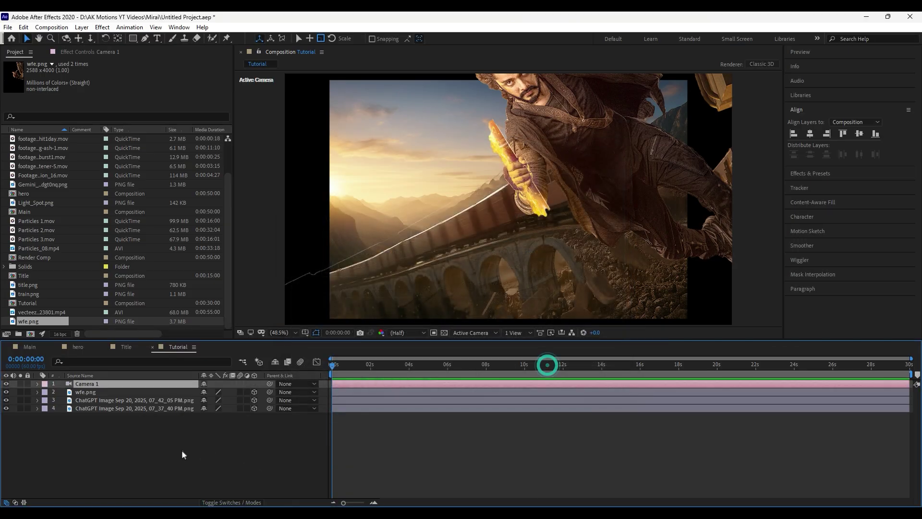
Add a null object, make it a 3D layer, and parent Camera 1 to it.
right_click(182, 336)
left_click(220, 341)
left_click(366, 401)
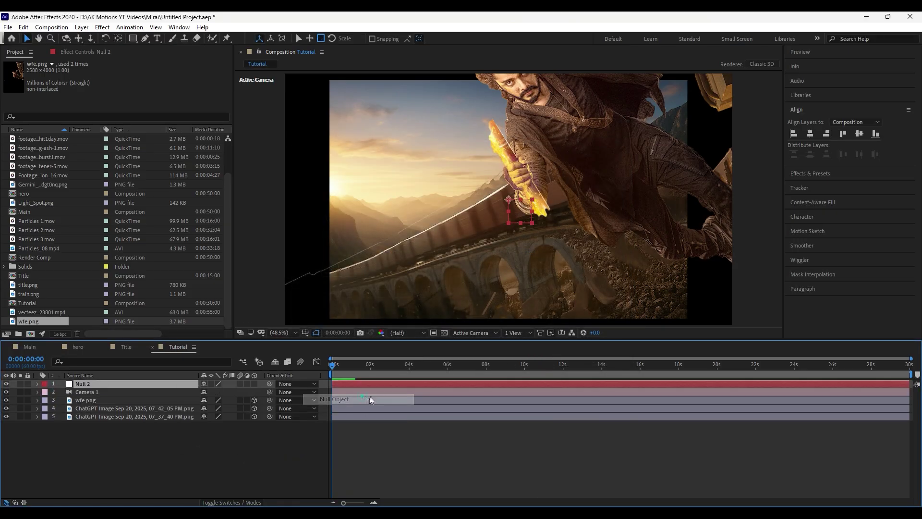
left_click(255, 383)
left_click_drag(270, 392, 151, 382)
Push the landscape background layer back to a Z position of 12110 and scale it to 732% to fill the frame.
left_click(142, 481)
left_click_drag(136, 424, 131, 403)
key("p")
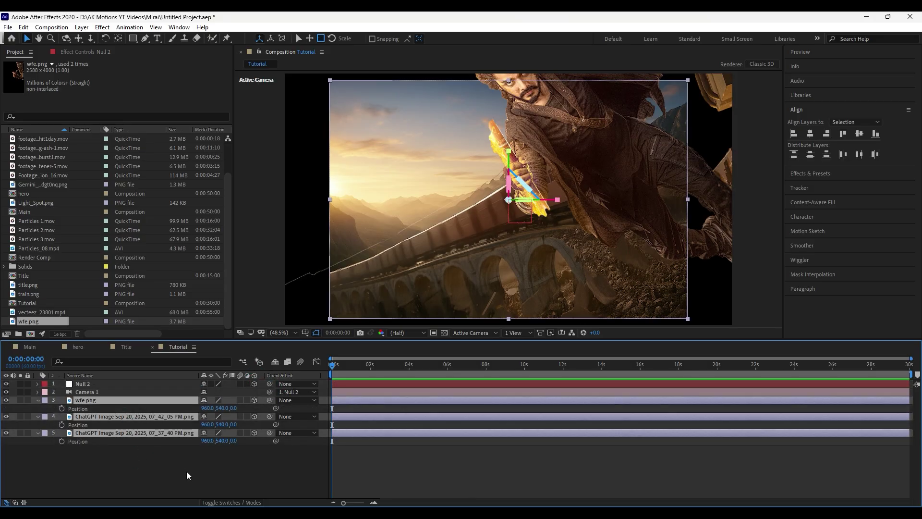
left_click(187, 474)
left_click_drag(234, 441, 438, 444)
left_click_drag(238, 441, 289, 441)
left_click(141, 433)
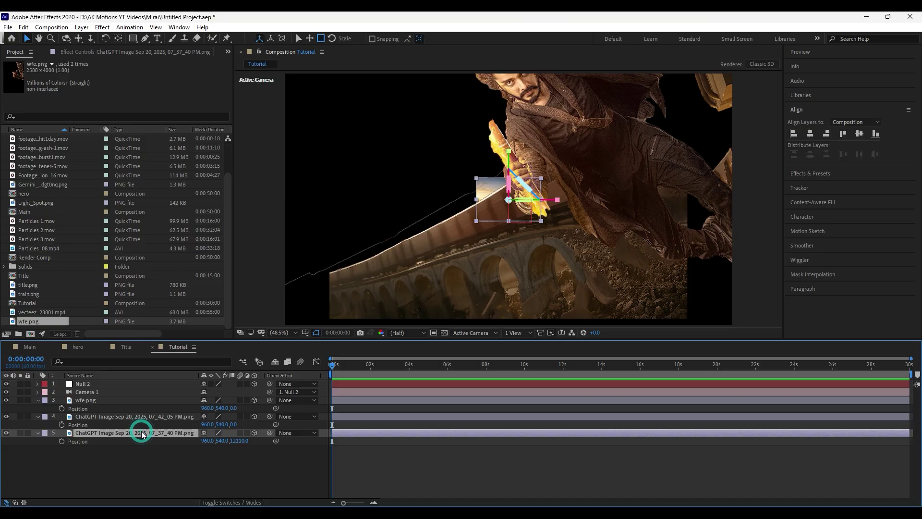
left_click_drag(214, 441, 524, 449)
Move the train image layer back to a Z position of 8660 and scale it up to 566%.
left_click(129, 415)
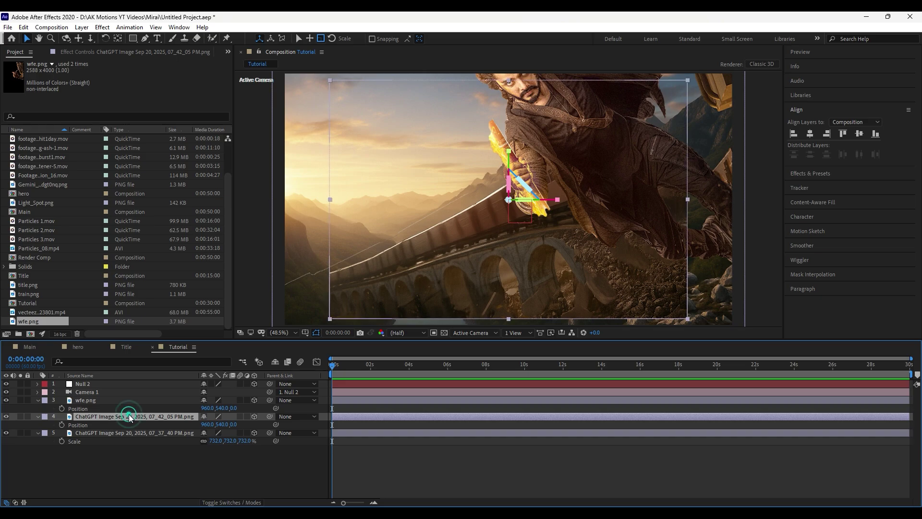
key("p")
key("p")
left_click_drag(235, 426, 702, 451)
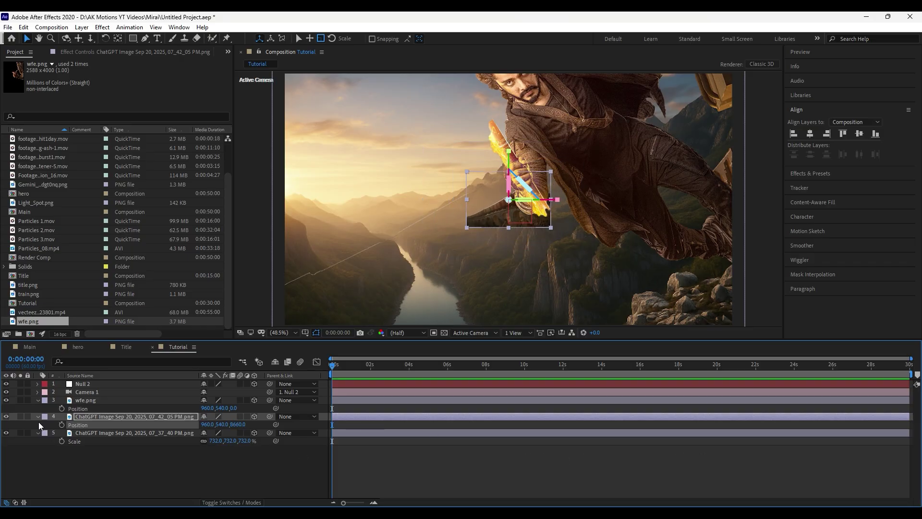
left_click(125, 417)
left_click_drag(216, 425, 456, 446)
Rotate the train layer slightly clockwise around the Z axis, and collapse the image layers' properties.
key("r")
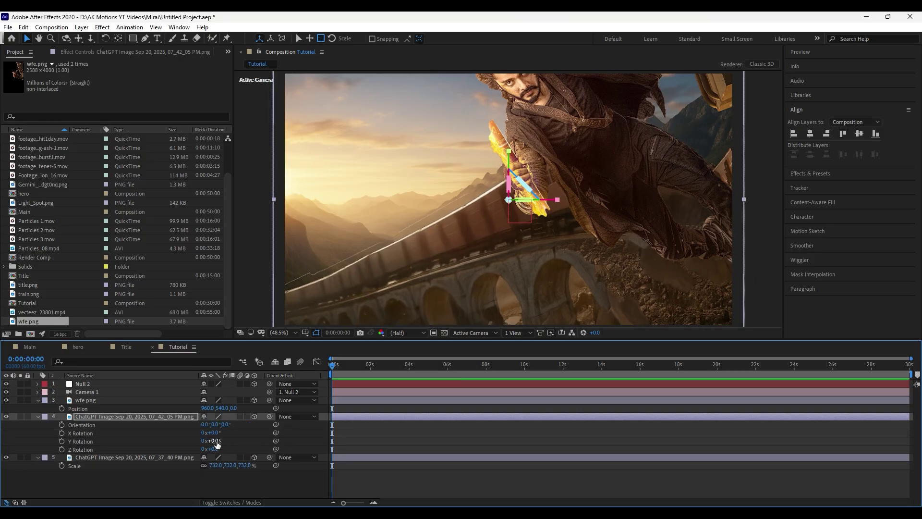
left_click_drag(216, 449, 220, 448)
left_click(37, 416)
left_click(38, 400)
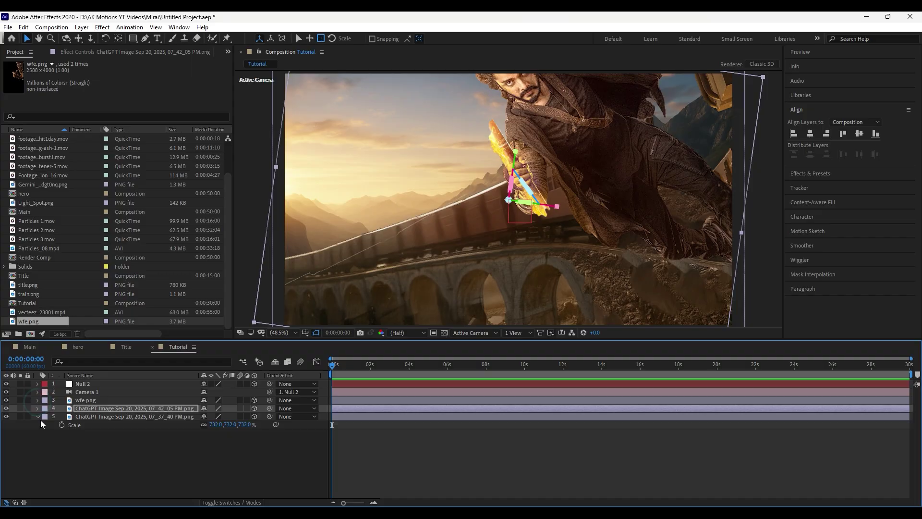
left_click(38, 417)
Apply Simple Choker to the wfe.png layer and set Choke Matte to 1.00.
left_click(111, 401)
key("ctrl+space")
type("sim")
key("Return")
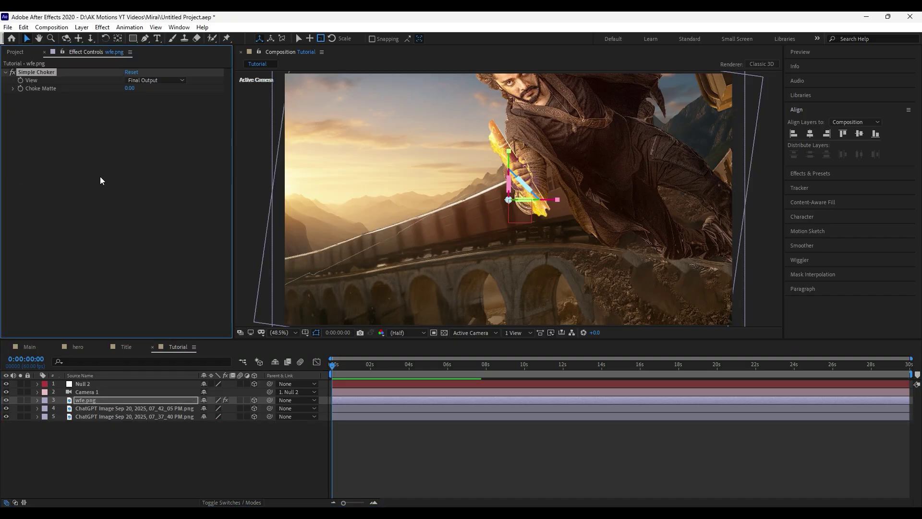
left_click(140, 157)
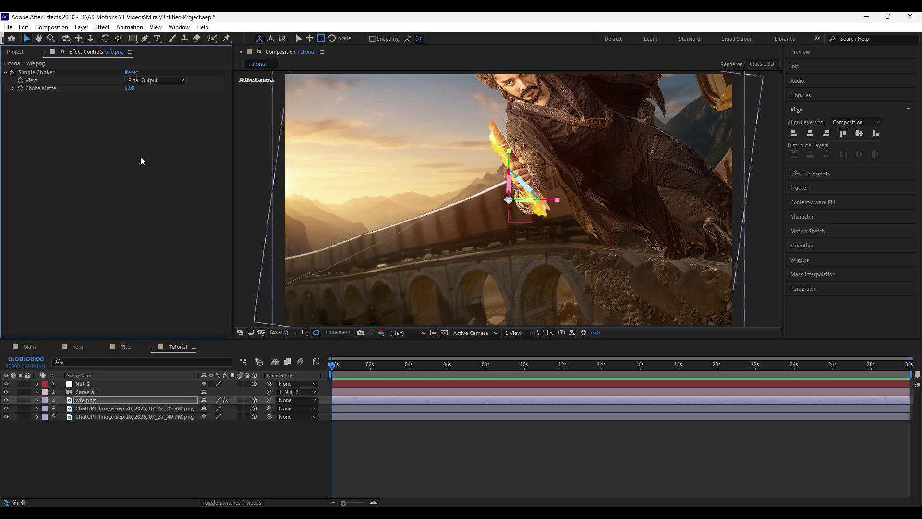
Push the wfe.png layer back in Z, scale it up, and position the hero at the right side of the frame.
left_click(165, 443)
left_click(114, 400)
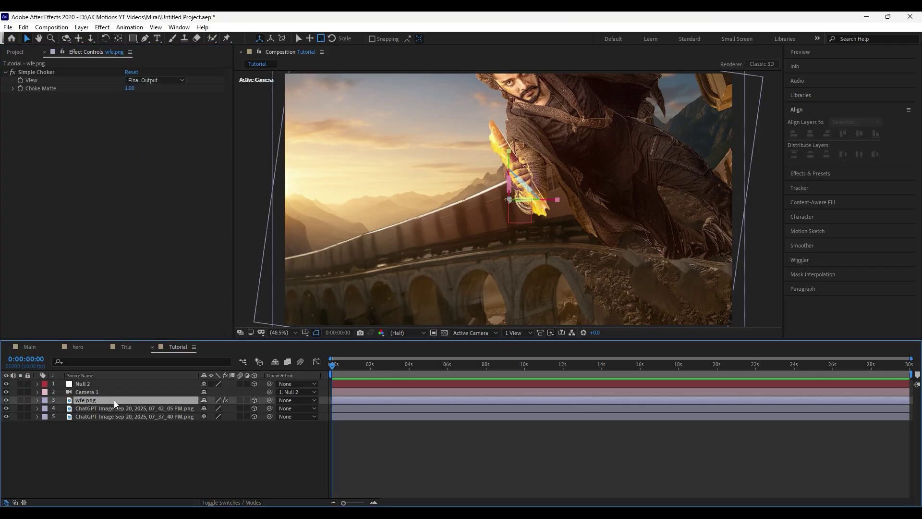
key("p")
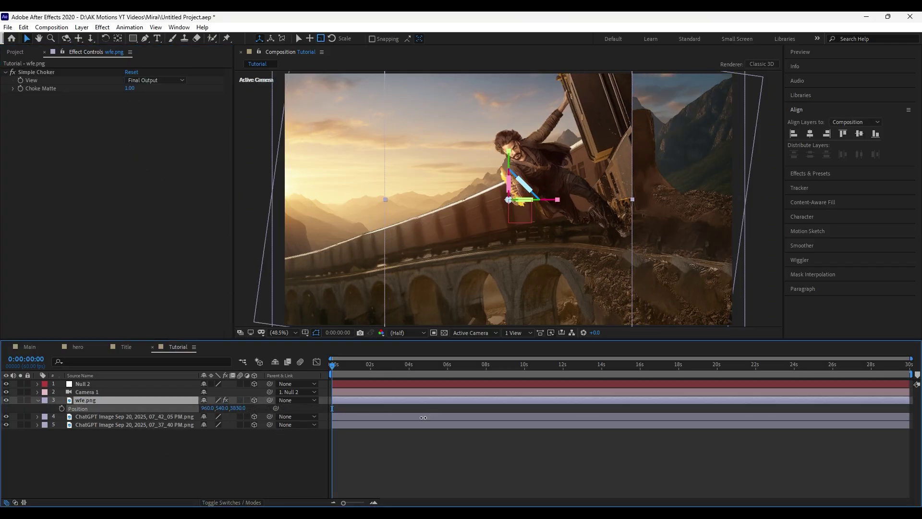
left_click(129, 400)
key("End")
mouse_move(221, 408)
left_mouse_down()
mouse_move(517, 418)
mouse_move(232, 407)
left_mouse_up()
key("s")
mouse_move(612, 226)
left_mouse_down()
mouse_move(601, 246)
mouse_move(599, 231)
left_mouse_up()
left_click(154, 460)
left_click(38, 400)
Shift the train layer to the right and adjust the wfe.png layer's placement so the hero lines up with the train.
left_click(120, 408)
left_click_drag(492, 281, 518, 282)
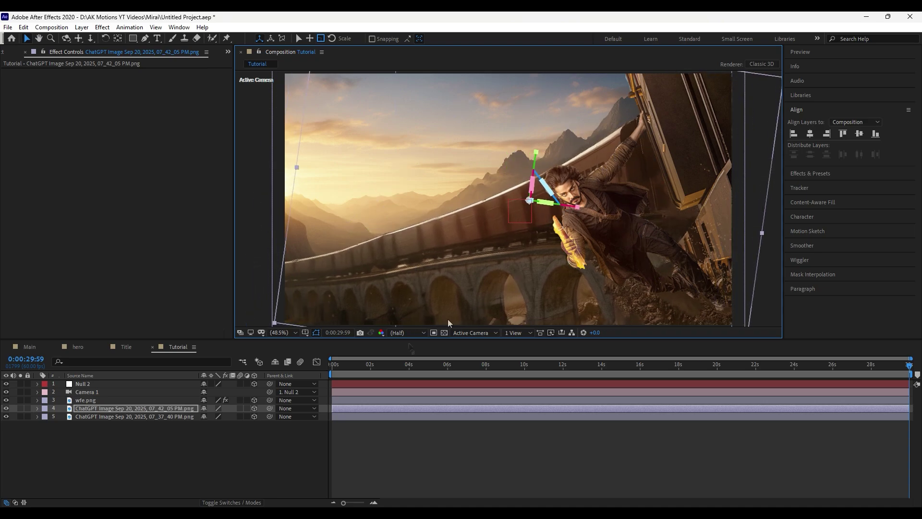
left_click(411, 400)
mouse_move(626, 236)
left_mouse_down()
mouse_move(628, 248)
mouse_move(627, 226)
left_mouse_up()
left_click(141, 444)
Pre-compose the wfe.png layer as HeroImage, leaving all attributes in Tutorial.
right_click(90, 402)
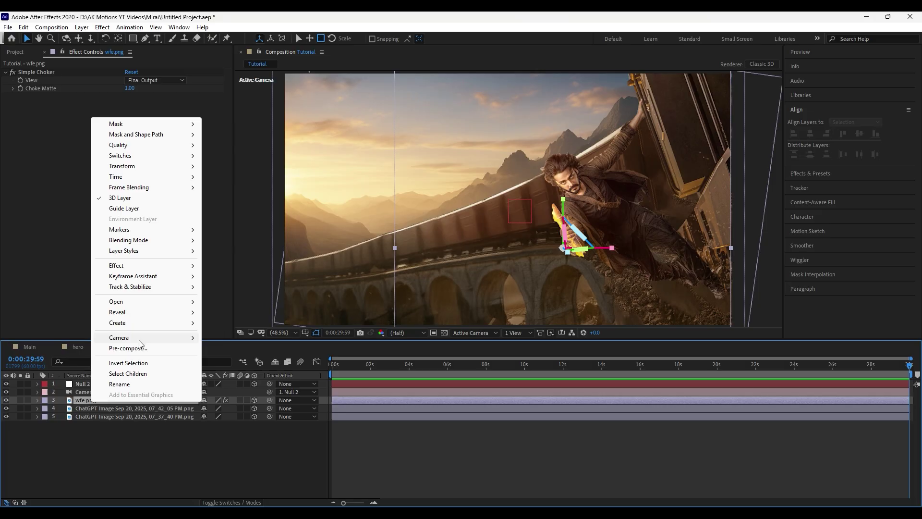
left_click(140, 348)
left_click(485, 202)
type("HeroImage")
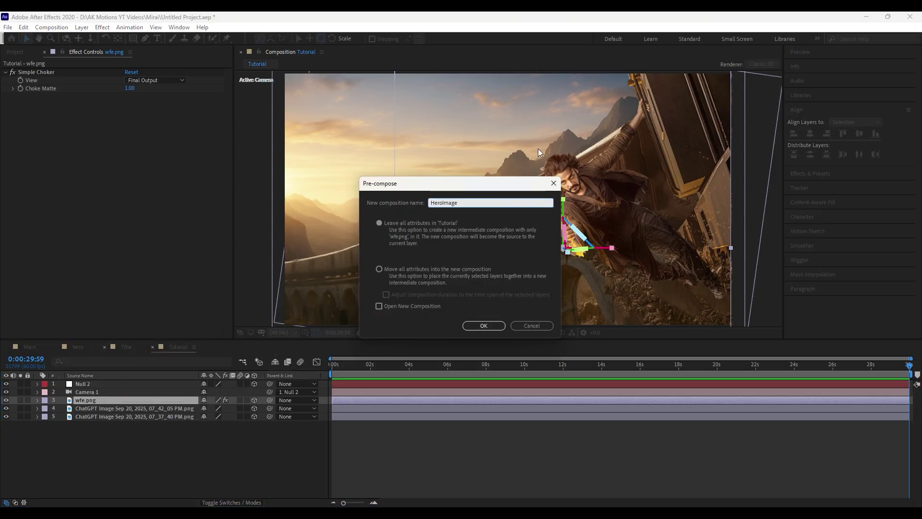
left_click(484, 326)
left_click(156, 441)
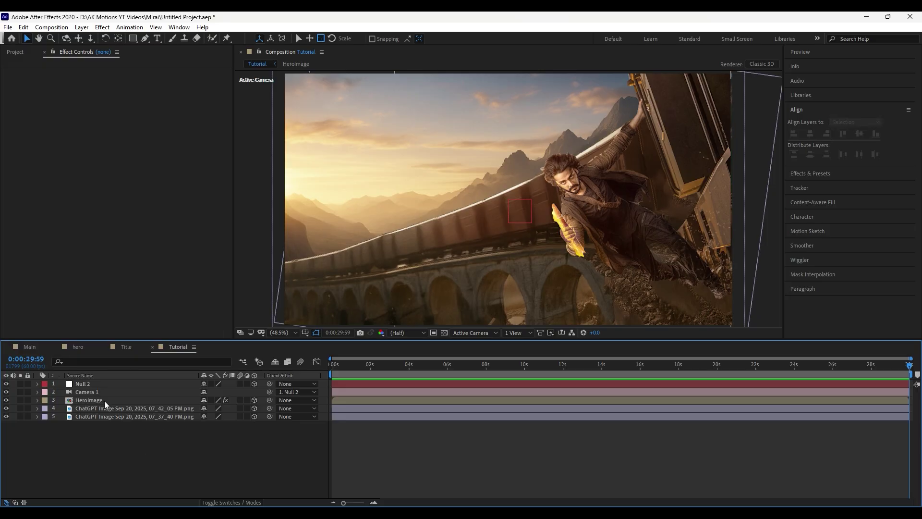
Keyframe Null 2's position at the first frame and set its Z value to 4977.
left_click(120, 383)
left_click(364, 367)
key("p")
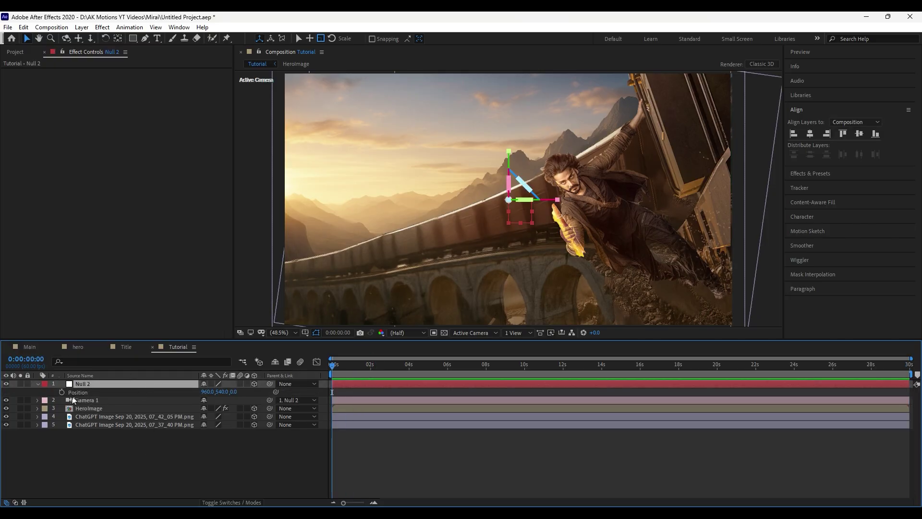
left_click(61, 392)
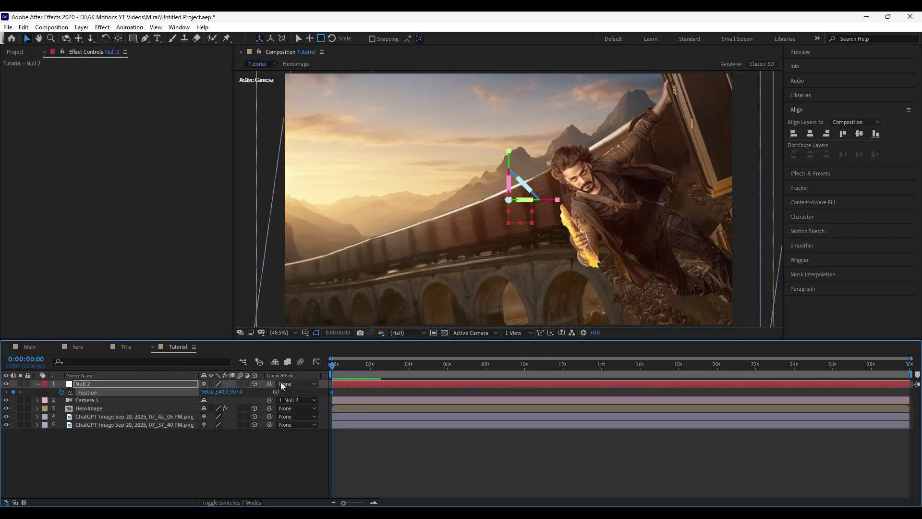
left_click_drag(235, 391, 350, 408)
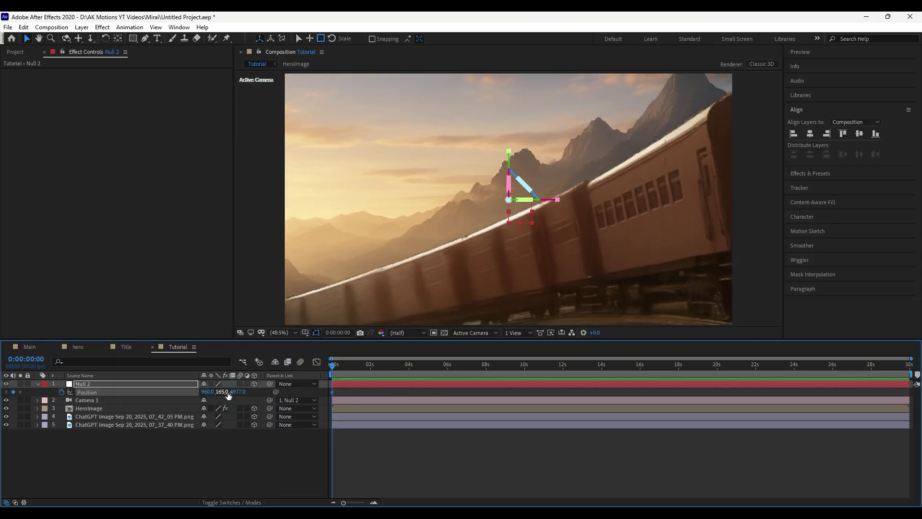
At about 22 seconds, set Null 2's Z position to 0 and adjust its Y position to reframe the hero.
left_click_drag(670, 387, 753, 385)
type("0")
key("Return")
left_click_drag(220, 391, 451, 446)
Set Null 2's first-frame position to 260, 505, 4977 and scrub through the camera move.
left_click_drag(753, 368, 308, 373)
left_click_drag(207, 392, 382, 392)
left_click_drag(332, 367, 674, 380)
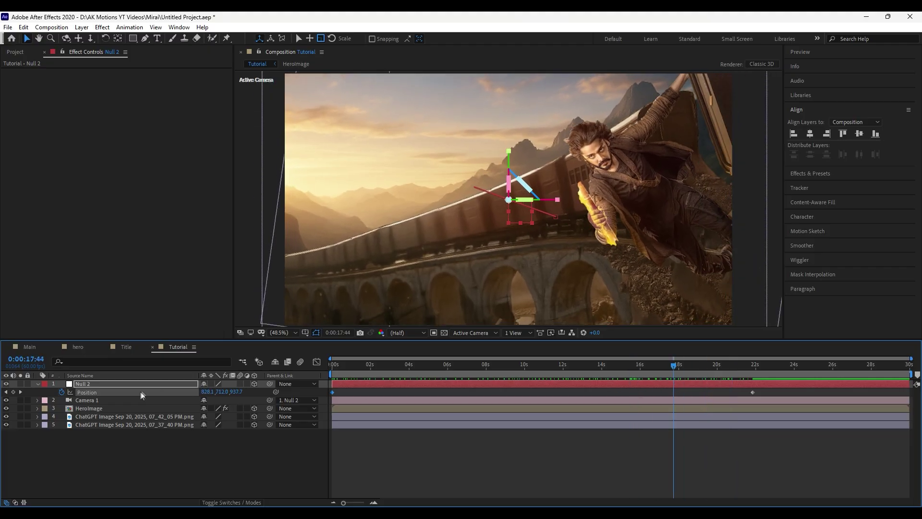
Scale the train image layer to 578% and reposition it to cover the frame edge.
left_click(128, 420)
key("s")
left_click(218, 424)
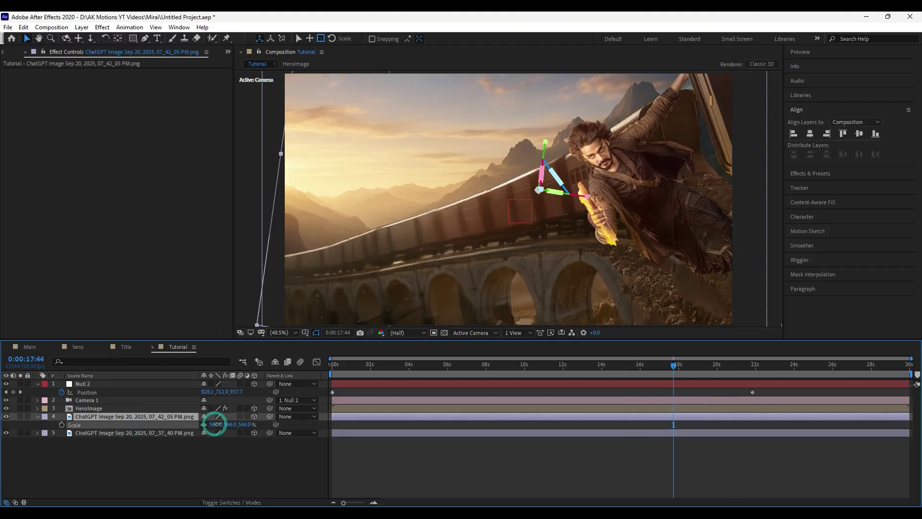
mouse_move(221, 424)
left_mouse_down()
mouse_move(233, 425)
mouse_move(225, 425)
left_mouse_up()
left_click_drag(416, 261, 434, 267)
Keyframe Null 2's Z Rotation from -24° at the first frame to 0° at 0:00:09:23.
left_click_drag(691, 358, 246, 379)
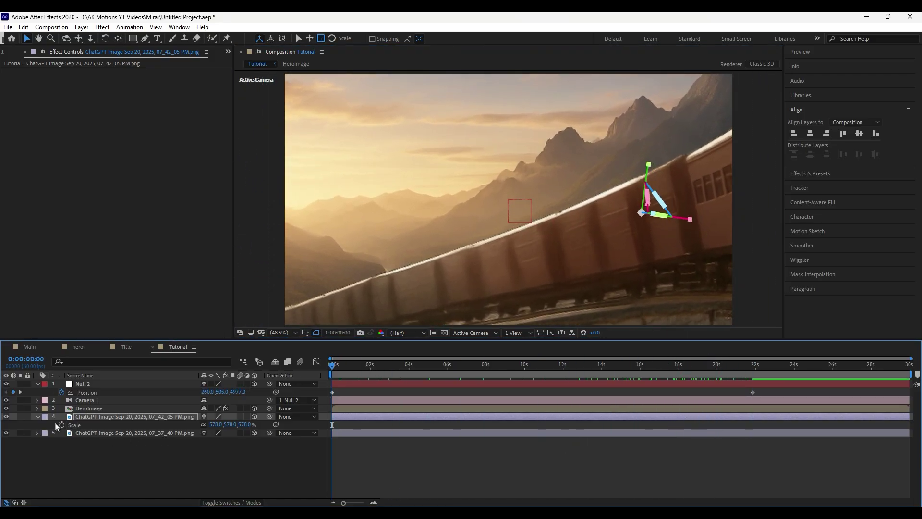
left_click(94, 384)
key("r")
left_click_drag(212, 417, 207, 424)
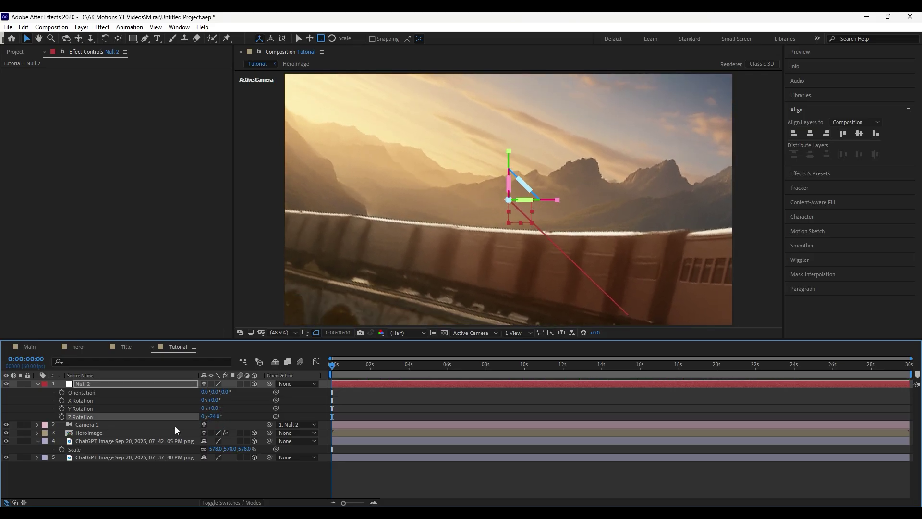
left_click_drag(336, 369, 513, 371)
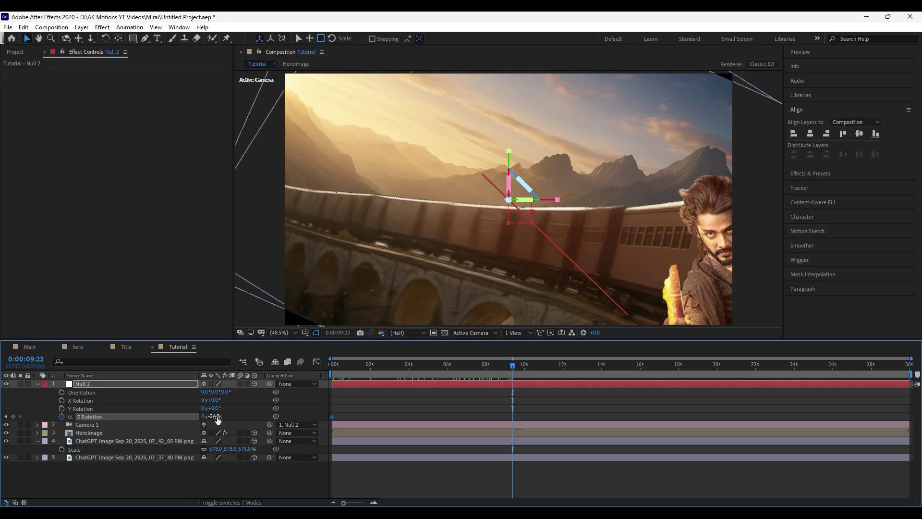
Apply Easy Ease to all of Null 2's Position and Z Rotation keyframes.
left_click(142, 387)
key("u")
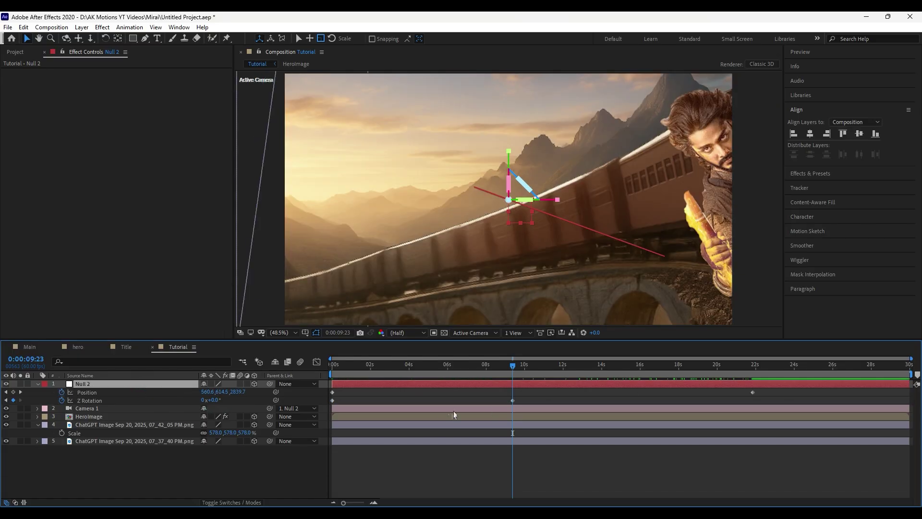
left_click_drag(769, 387, 316, 412)
key("F9")
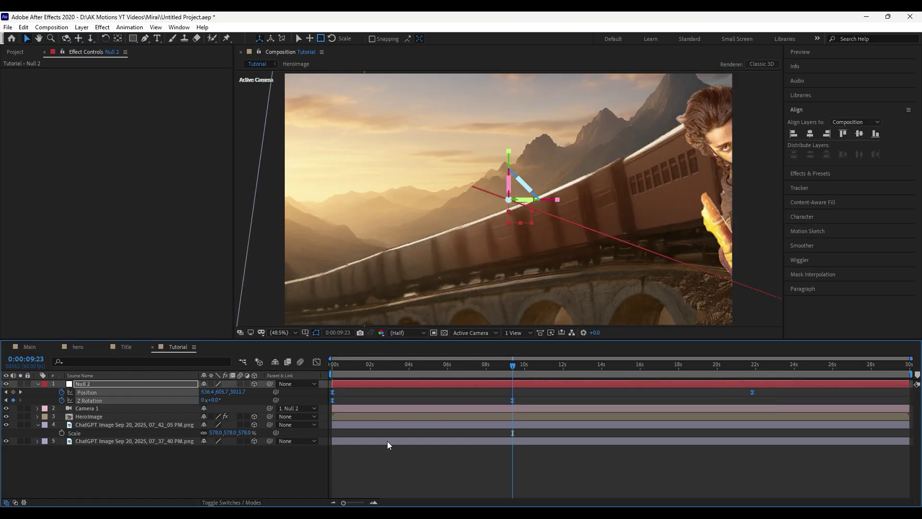
Scrub the camera move and add Null 2 Position keyframes at about 8 and 10 seconds, previewing the timing.
left_click(419, 469)
left_click_drag(507, 361, 332, 361)
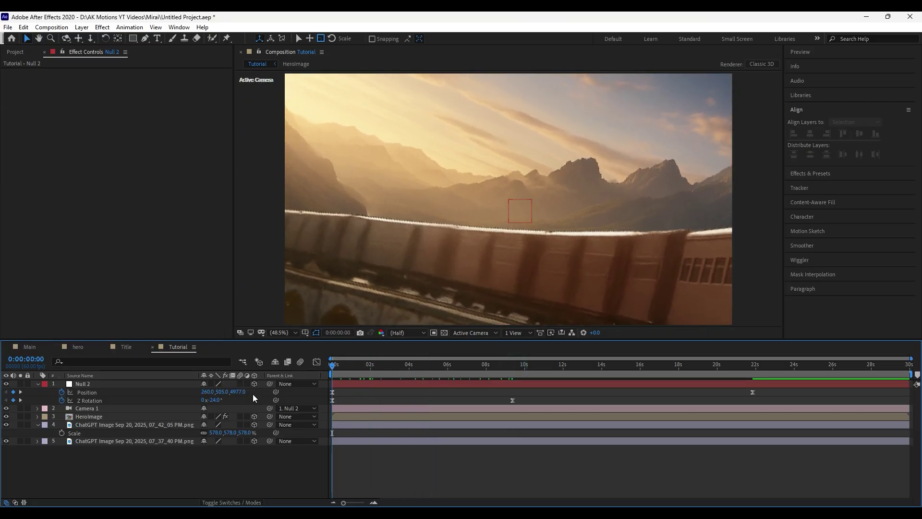
left_click_drag(242, 391, 485, 391)
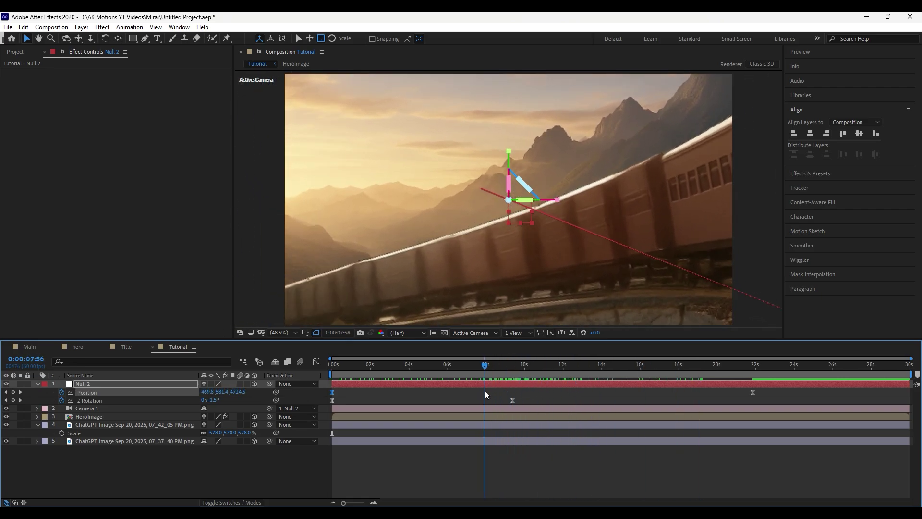
left_click(101, 452)
key("u")
left_click_drag(488, 374, 524, 392)
left_click(13, 392)
left_click_drag(477, 365, 515, 365)
key("space")
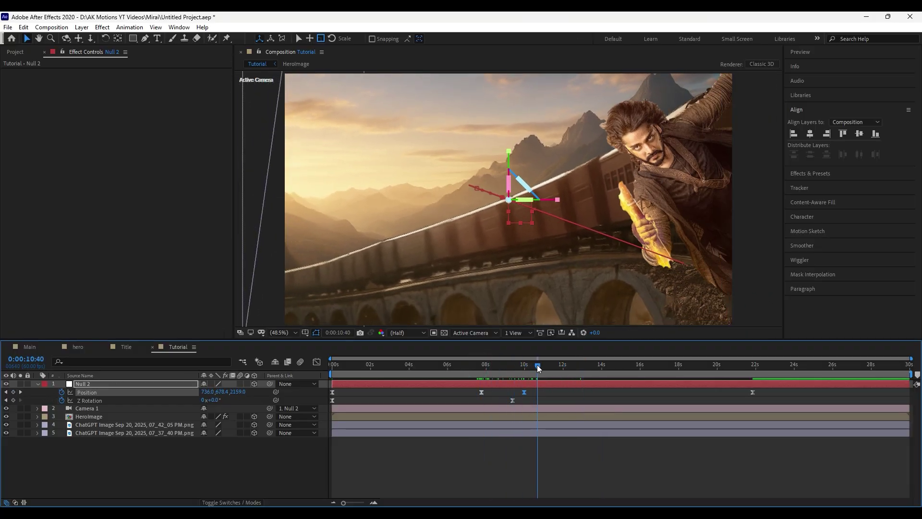
Enable motion blur for the HeroImage, train and landscape layers and preview the camera move.
left_click_drag(240, 424, 240, 431)
left_click_drag(522, 367, 476, 370)
key("space")
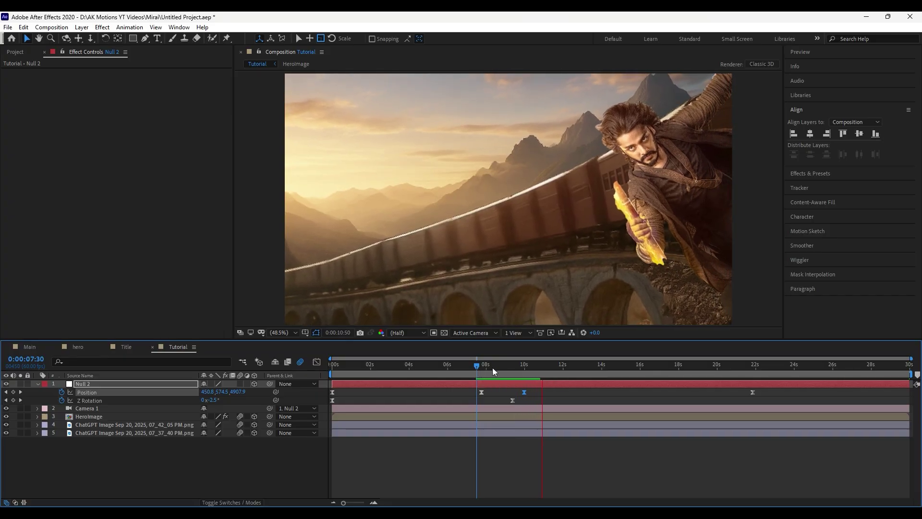
left_click_drag(477, 367, 748, 373)
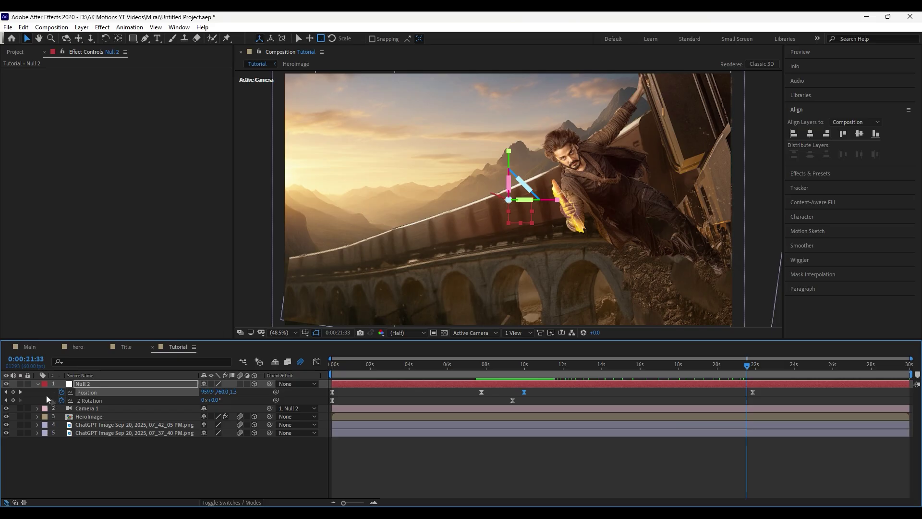
Collapse Null 2's properties, add an adjustment layer above all layers and apply the Curves effect to it.
left_click(38, 384)
left_click(131, 453)
right_click(106, 467)
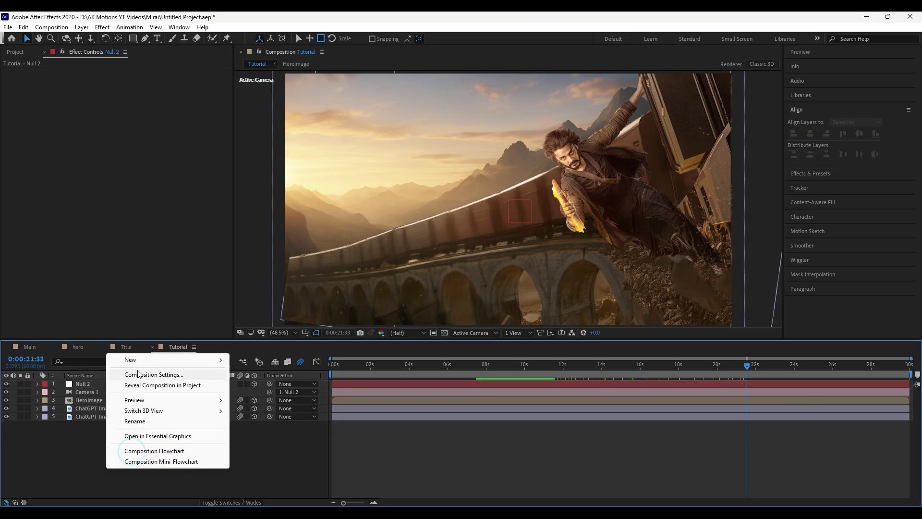
left_click(138, 360)
left_click(269, 438)
key("ctrl+space")
key("Return")
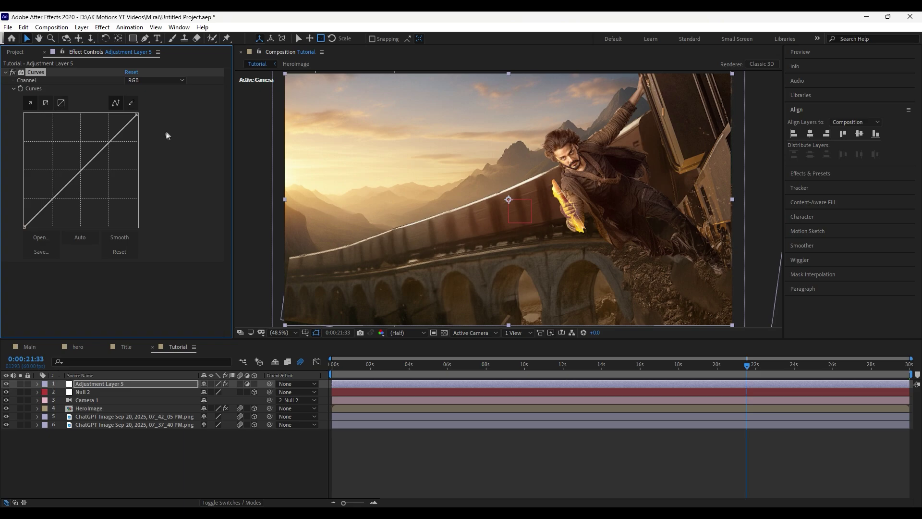
Shape the RGB curve into a gentle S with lifted highlights and slightly lowered shadows.
left_click_drag(108, 141, 108, 138)
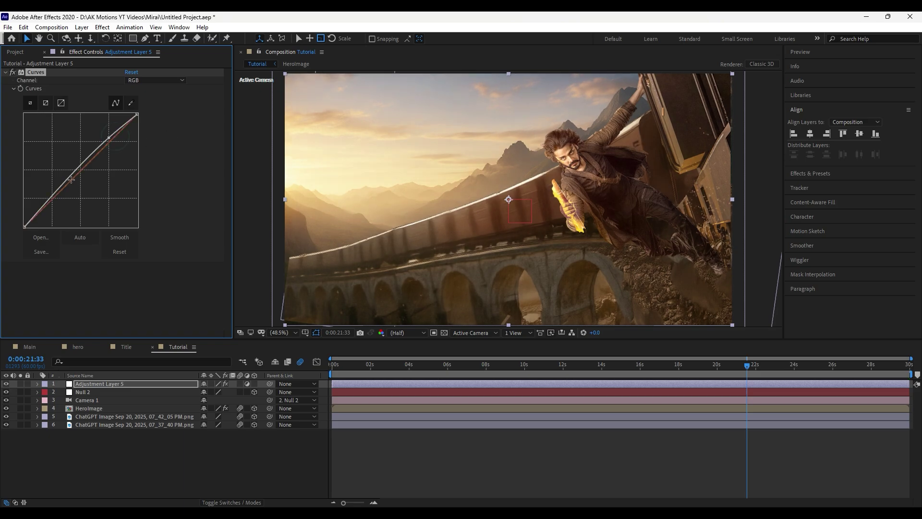
left_click_drag(47, 202, 42, 210)
left_click_drag(93, 151, 88, 156)
left_click(120, 469)
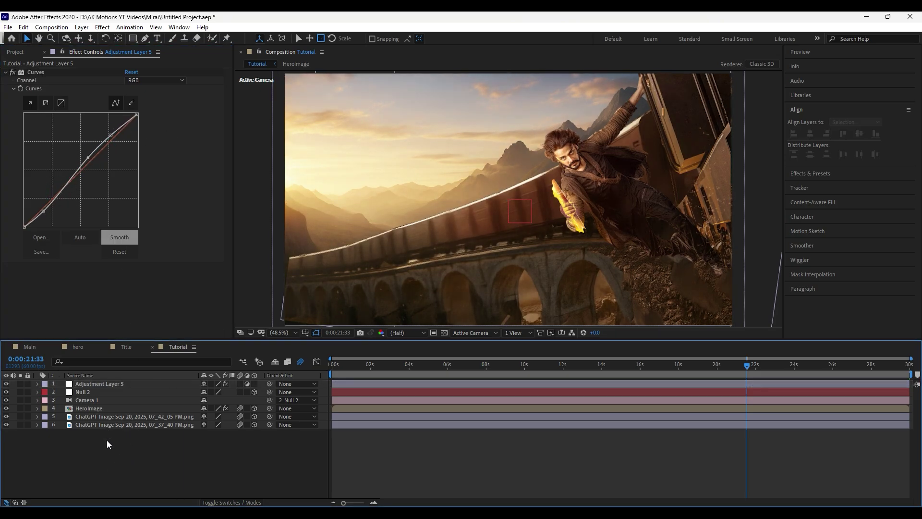
Apply the Sharpen effect to the adjustment layer.
left_click(103, 385)
key("ctrl+space")
type("sharpen")
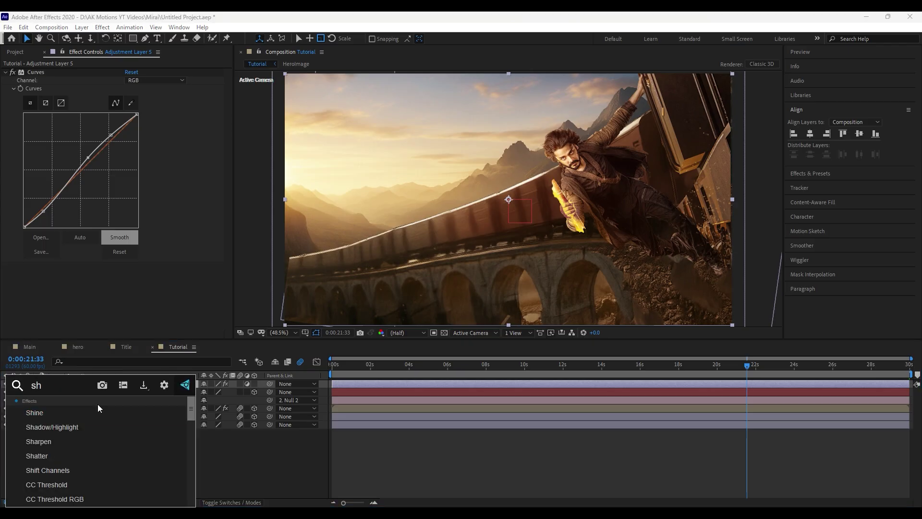
key("Return")
left_click(127, 295)
Apply Gaussian Blur with Blurriness 3 and Repeat Edge Pixels to the landscape layer and copy the effect onto the train layer.
left_click(125, 425)
key("ctrl+space")
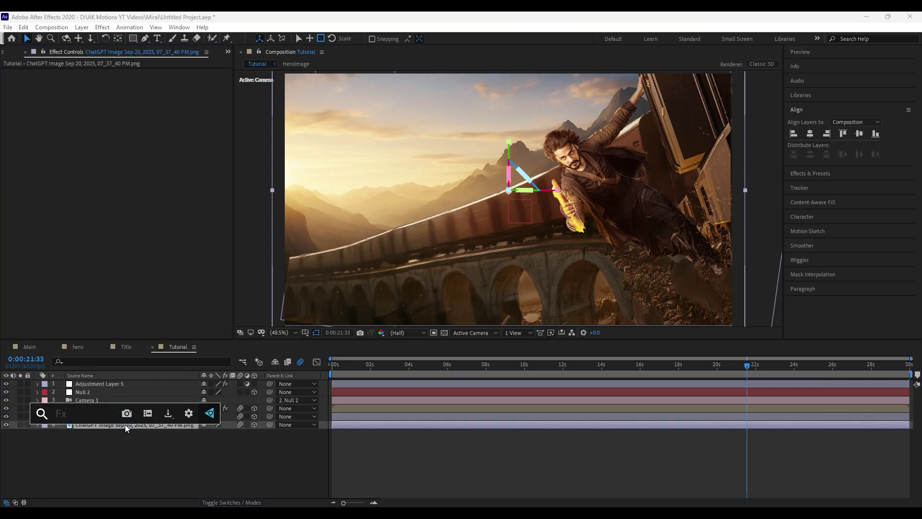
type("gau")
left_click(124, 424)
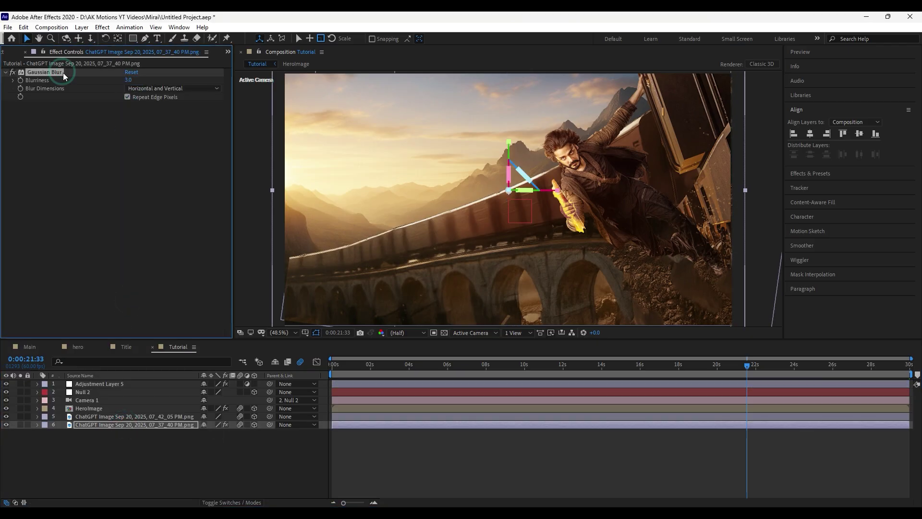
key("ctrl+c")
left_click(129, 416)
left_click(85, 187)
key("ctrl+v")
left_click(200, 454)
left_click(128, 416)
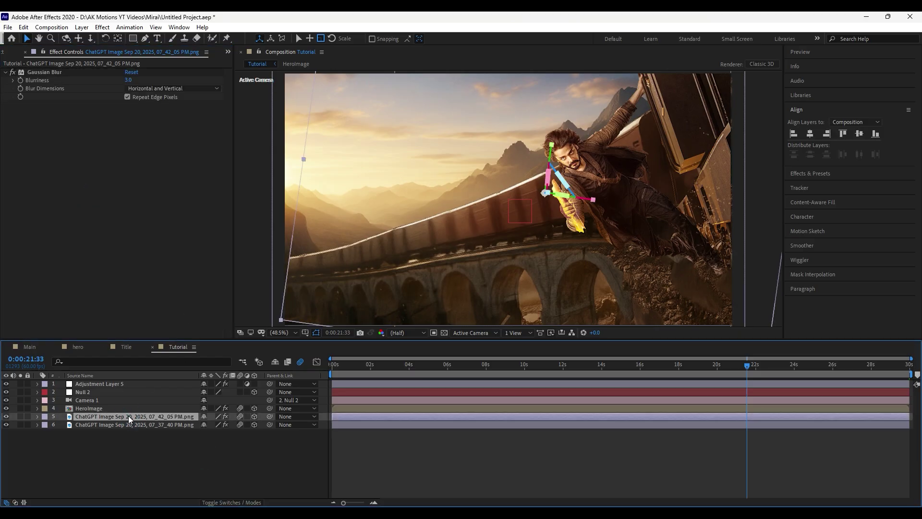
Apply Simple Choker to the train layer above Gaussian Blur and set its Choke Matte to 1.
key("ctrl+space")
type("sim")
key("Return")
left_click_drag(53, 105, 62, 73)
left_click(128, 88)
type("1")
left_click(134, 174)
Set the landscape layer's Gaussian Blur Blurriness to 8 and scrub through the camera move.
left_click_drag(335, 368, 637, 368)
key("ctrl+Down")
left_click_drag(134, 81, 138, 159)
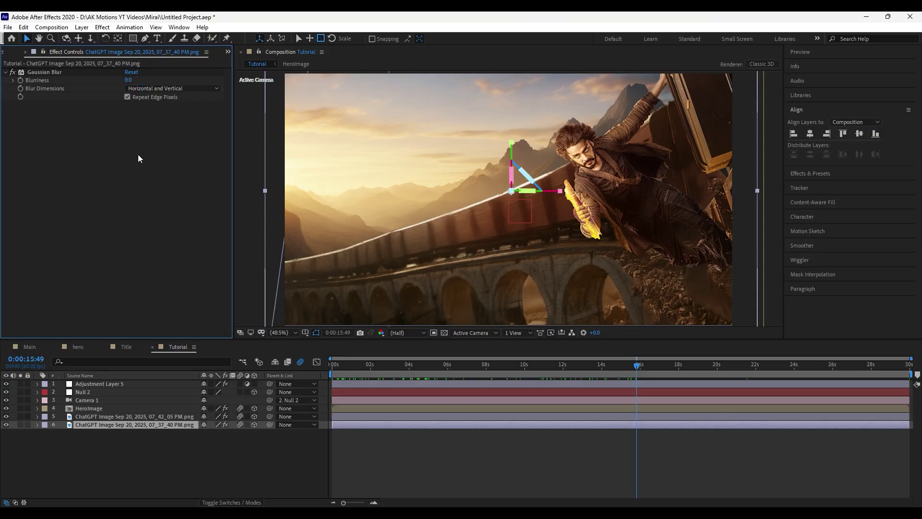
left_click_drag(334, 367, 770, 396)
Open the HeroImage composition and add a black 2588 x 4000 px solid above wfe.png.
double_click(100, 409)
scroll(524, 192, "up", 1)
scroll(525, 191, "down", 1)
right_click(100, 446)
mouse_move(124, 332)
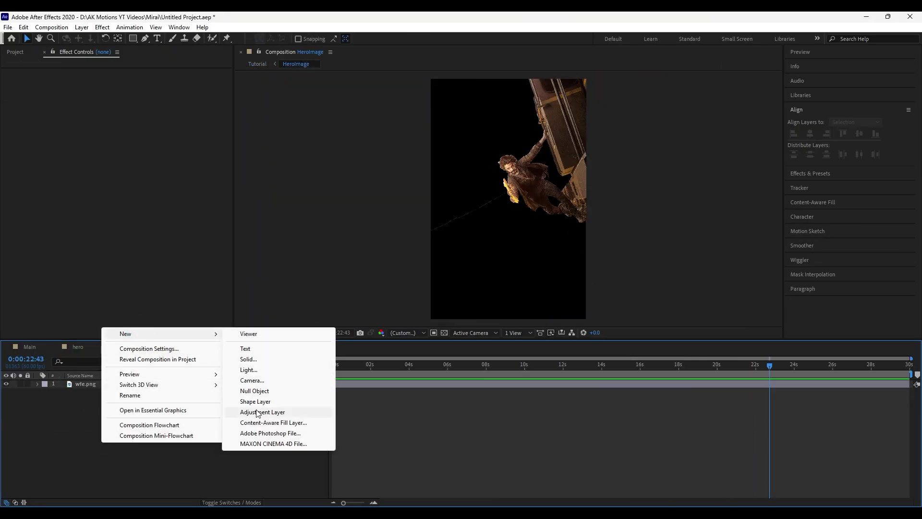
left_click(288, 380)
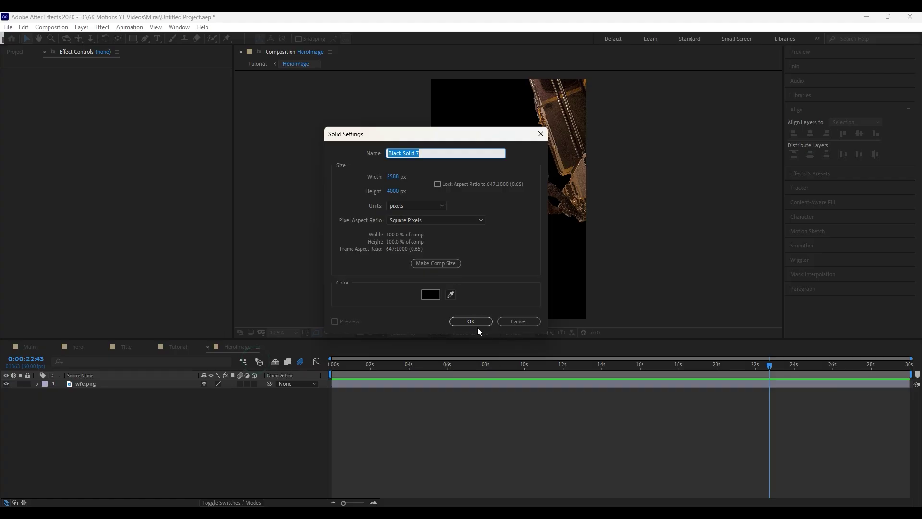
left_click(475, 322)
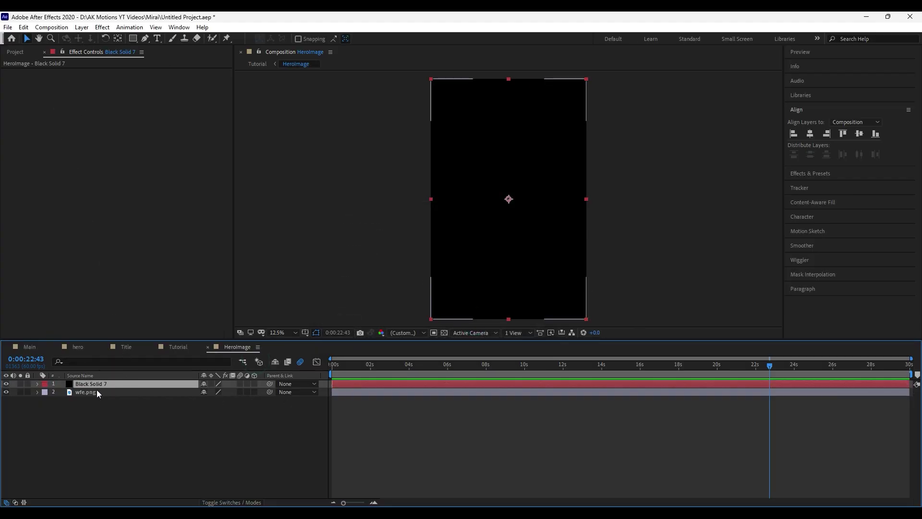
Draw a two-point diagonal mask path on the black solid with the Pen tool and apply the Saber effect.
left_click(145, 40)
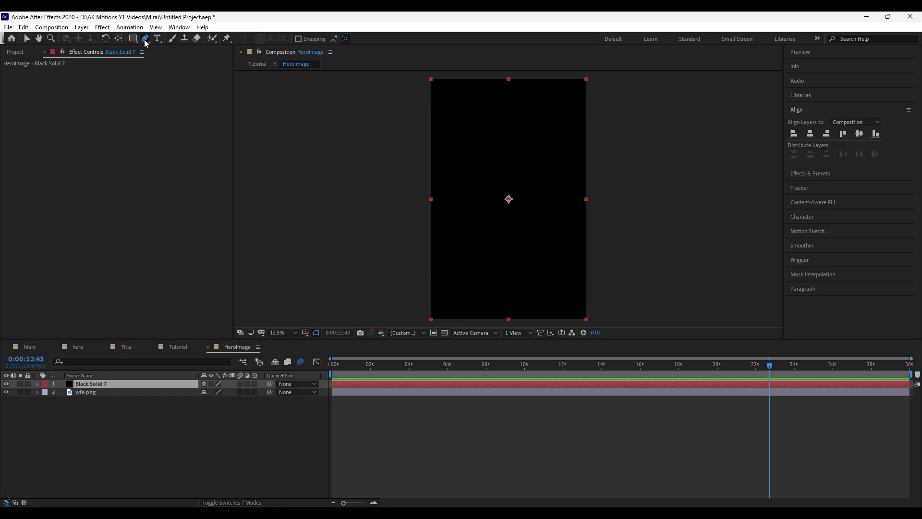
left_click(469, 137)
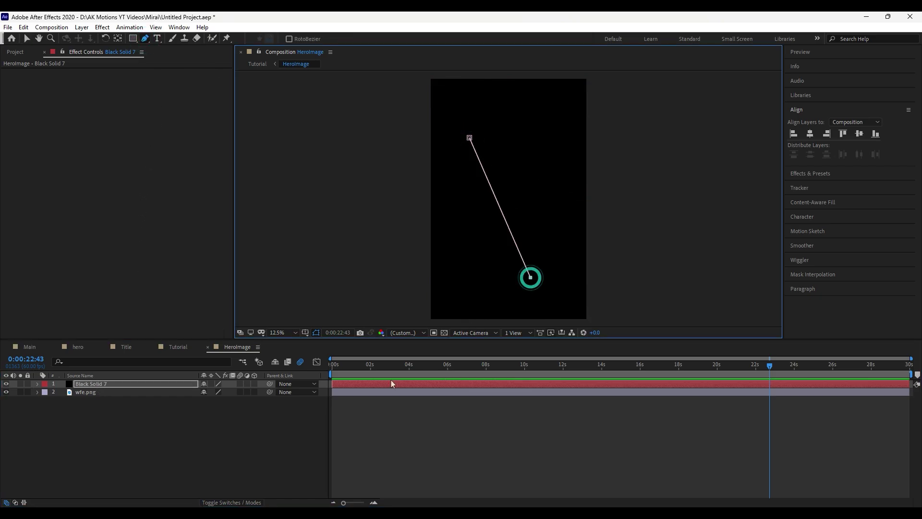
left_click(121, 384)
key("ctrl+space")
type("sab")
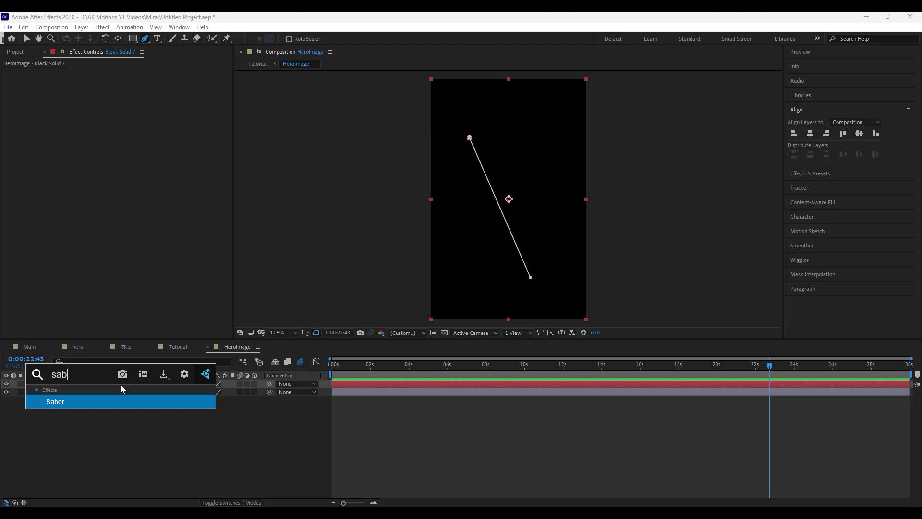
key("Return")
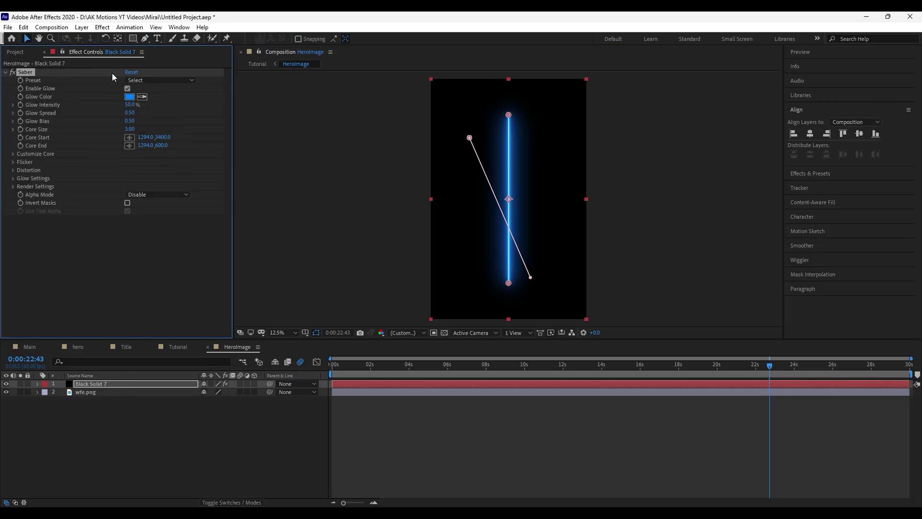
Set Saber's Composite Settings to Transparent in its render settings.
left_click(13, 186)
left_click(148, 268)
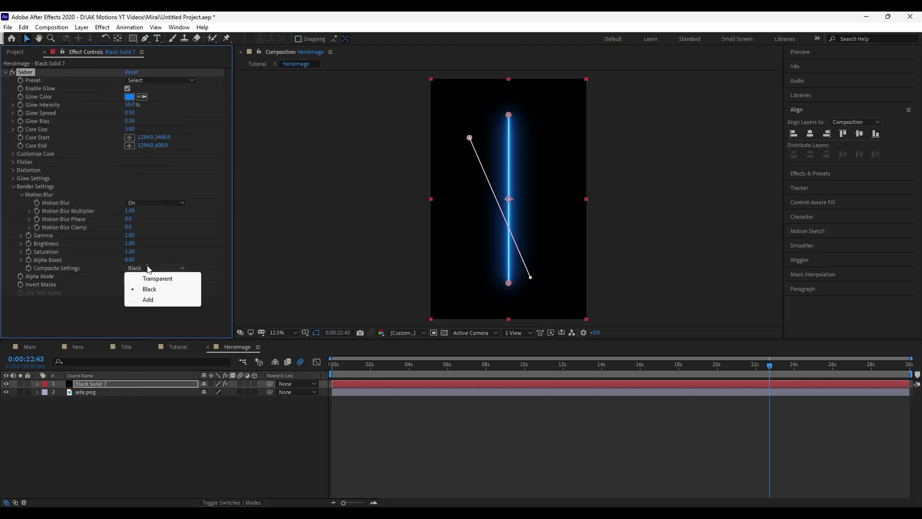
left_click(155, 280)
Choose Saber's Energize preset and set Glow Intensity to 70%, Glow Bias to 0.83 and Core Size to 2.50.
left_click(147, 83)
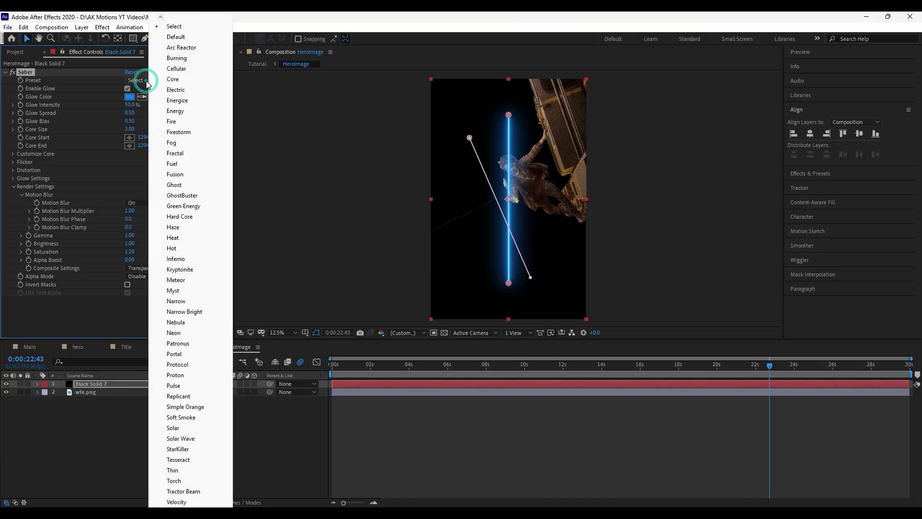
left_click(171, 100)
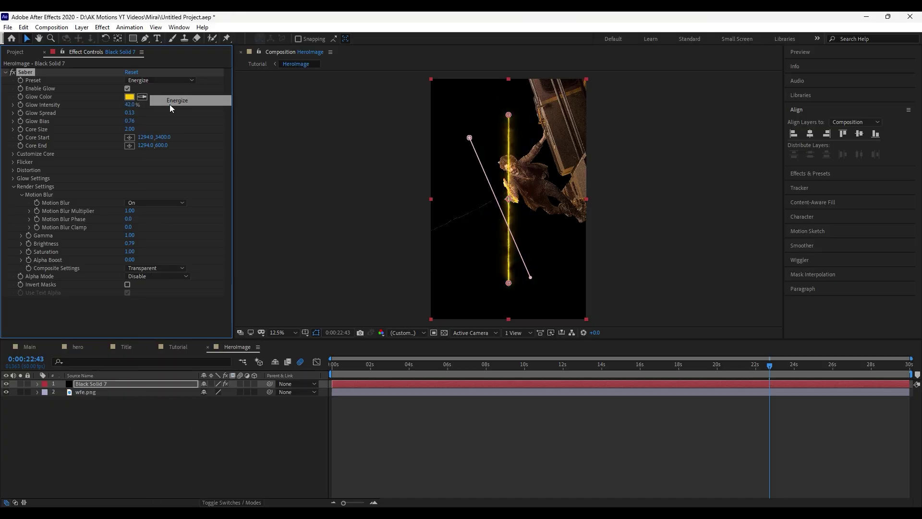
mouse_move(130, 105)
left_mouse_down()
mouse_move(150, 105)
mouse_move(128, 129)
mouse_move(135, 133)
mouse_move(141, 118)
left_mouse_up()
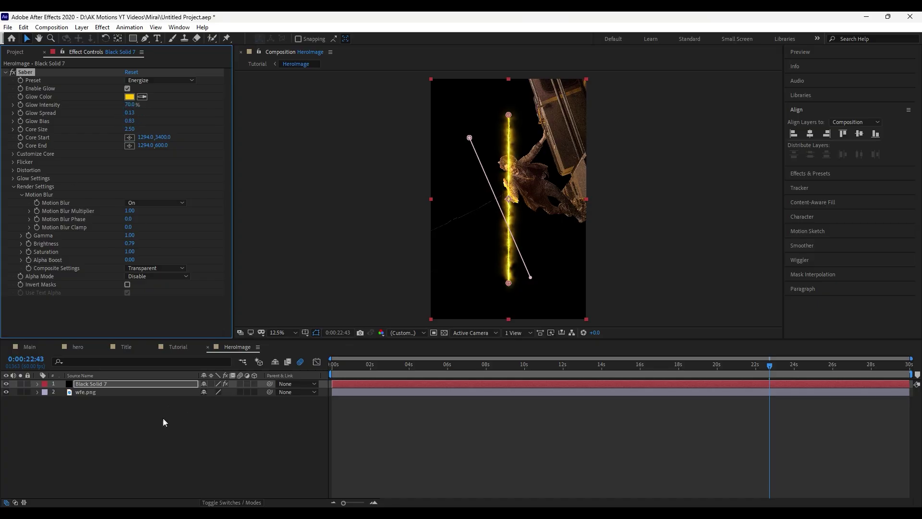
Set Saber's Core Type to Layer Masks so the glow follows the drawn path.
left_click(13, 154)
left_click(157, 162)
left_click(157, 182)
left_click(183, 431)
scroll(540, 189, "up", 1)
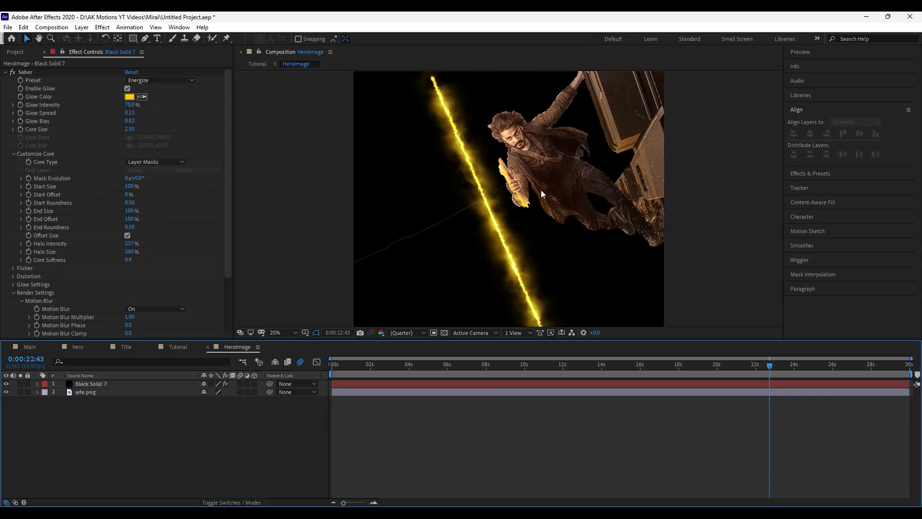
Reposition the black solid's mask points so the glowing beam runs diagonally through the hero's hand.
left_click(134, 382)
key("g")
left_click_drag(437, 126, 429, 124)
left_click_drag(505, 298, 462, 136)
left_click_drag(491, 259, 457, 288)
key("ctrl+z")
left_click(180, 387)
left_click(146, 42)
left_click_drag(491, 259, 523, 216)
left_click_drag(534, 128, 544, 270)
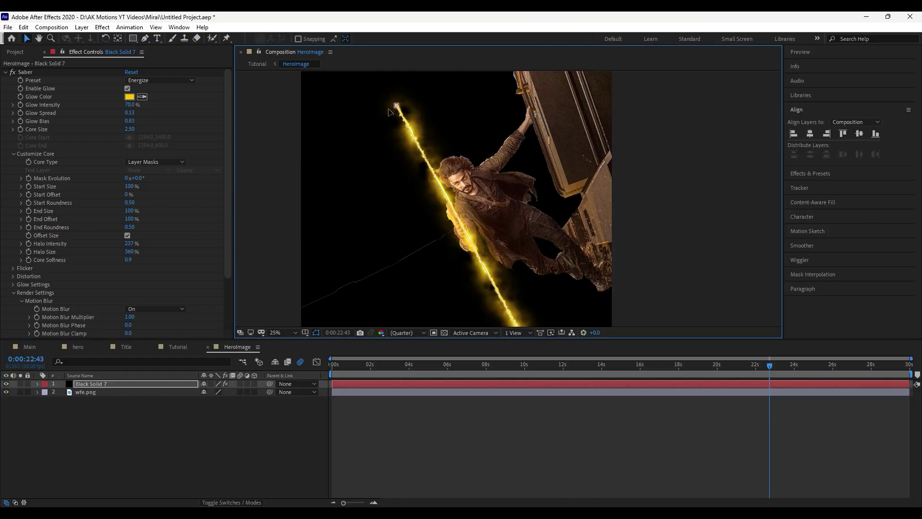
Adjust Saber's distortion settings and set Flicker Intensity to 30% and Flicker Speed to 17.
left_click(212, 416)
left_click(124, 385)
scroll(13, 258, "down", 1)
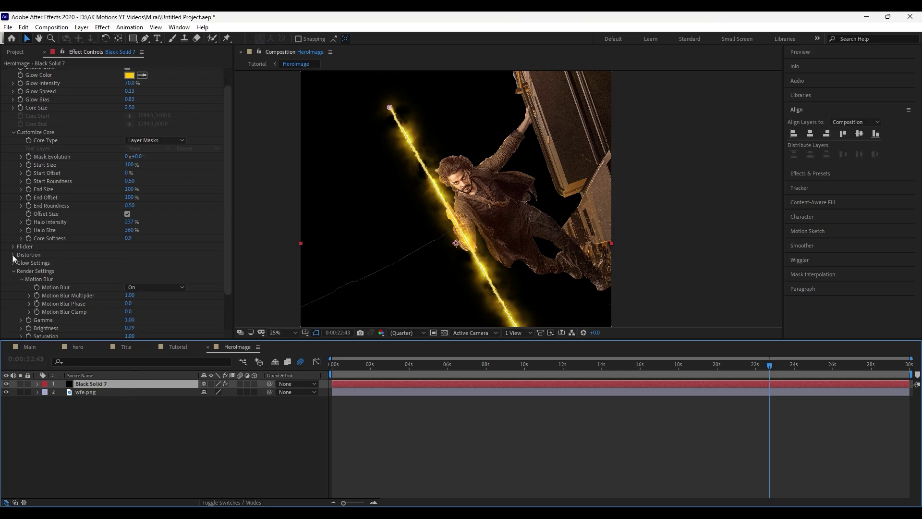
left_click(13, 255)
scroll(13, 255, "down", 2)
left_click_drag(130, 226, 136, 227)
left_click_drag(132, 292, 127, 293)
left_click(13, 204)
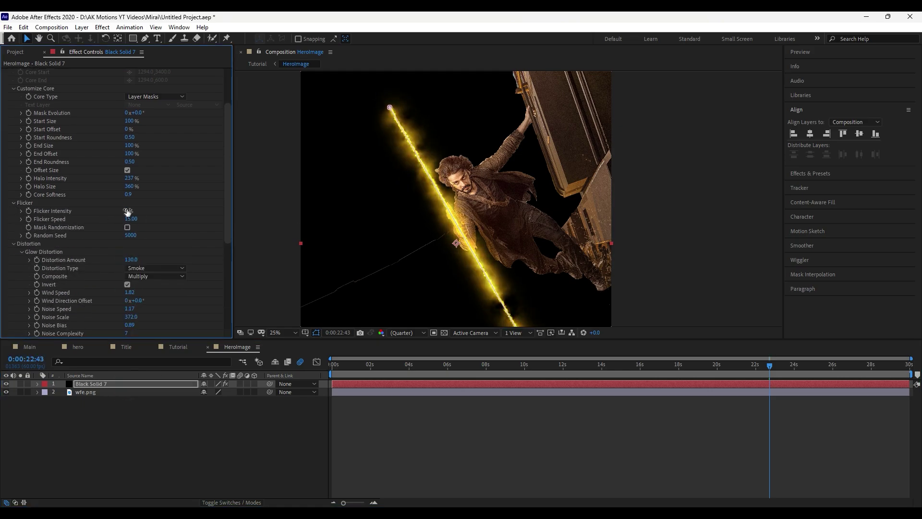
Set Saber's Core Distortion Amount to 13.9.
scroll(40, 264, "down", 2)
left_click(22, 288)
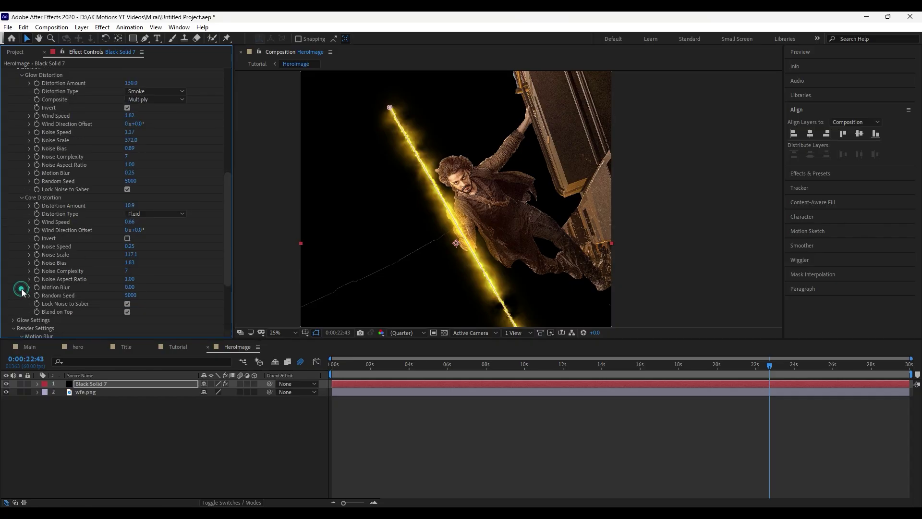
scroll(27, 288, "down", 3)
left_click(133, 184)
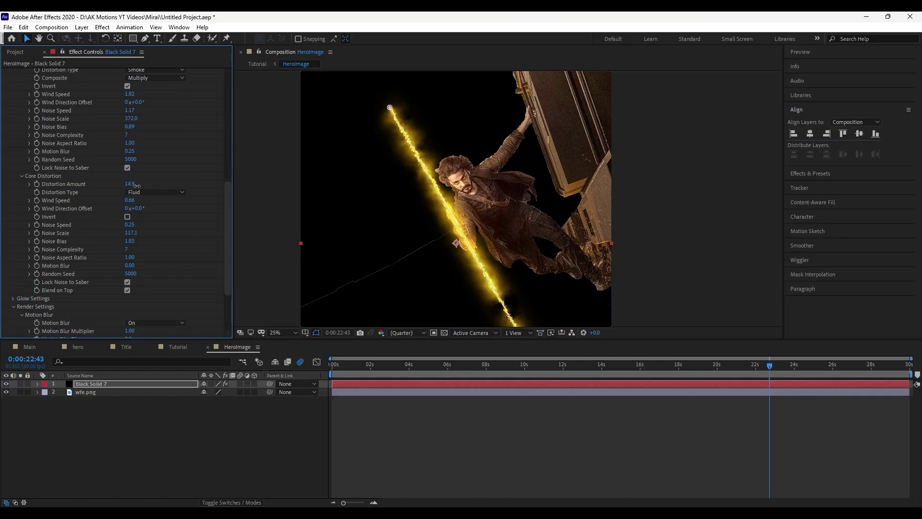
left_click_drag(130, 200, 134, 199)
left_click(258, 420)
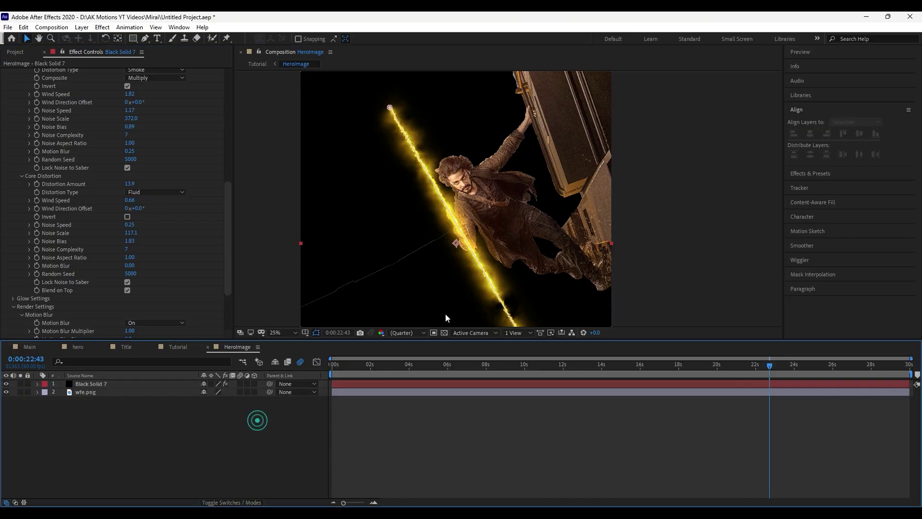
Add a Glow effect to the beam's black solid with Glow Intensity 0.2 and Glow Radius 87.
left_click(228, 502)
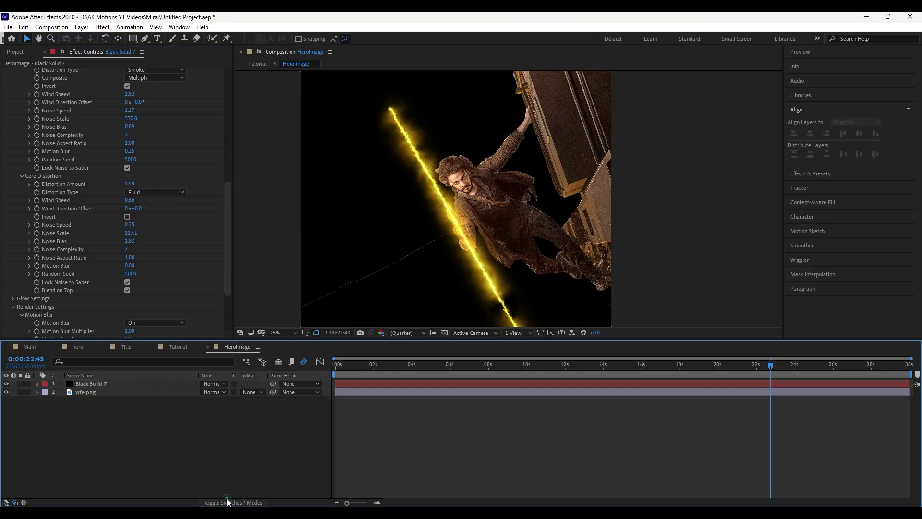
left_click(126, 392)
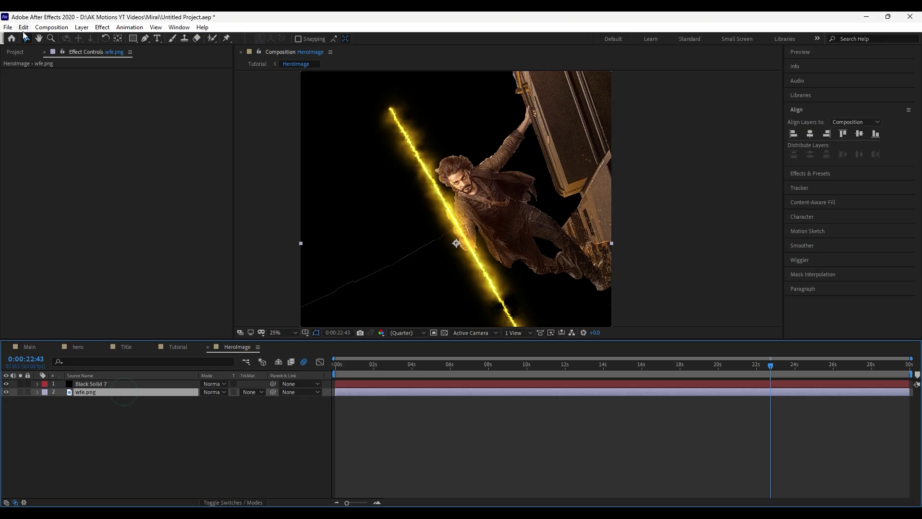
left_click(121, 384)
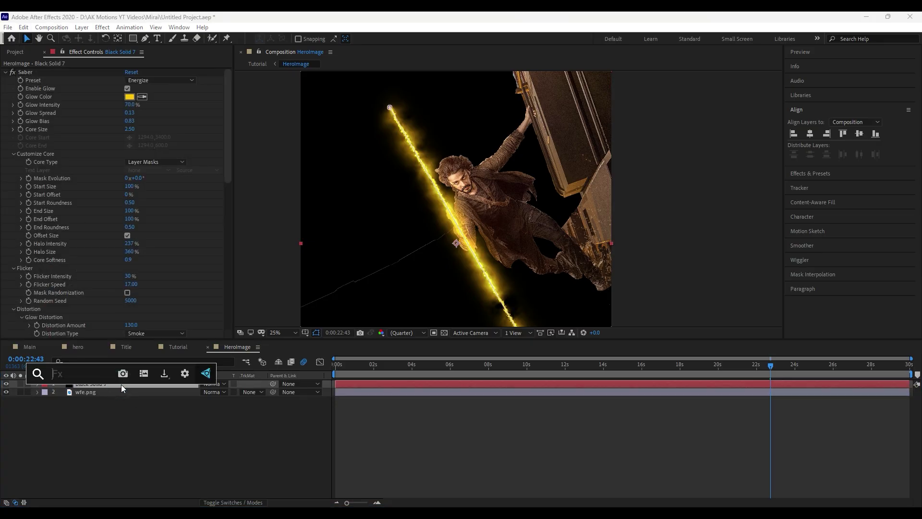
key("ctrl+alt+shift+e")
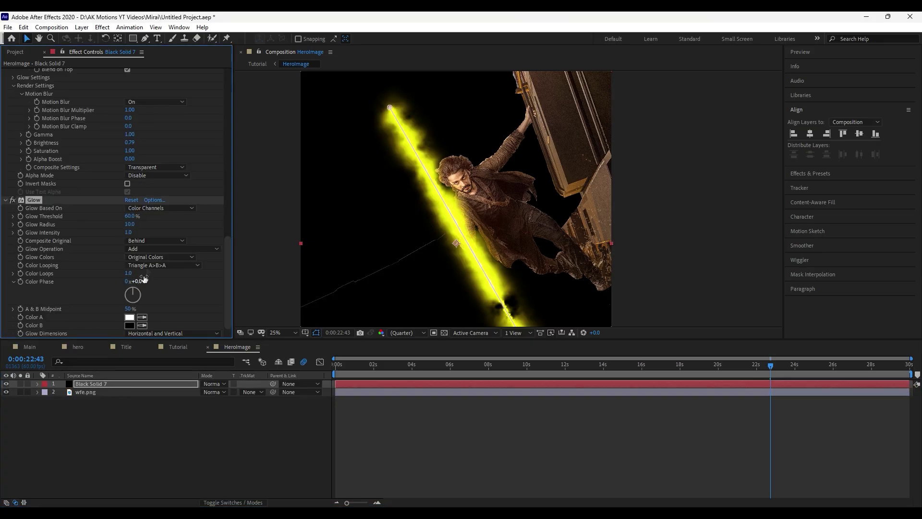
left_click_drag(128, 233, 102, 243)
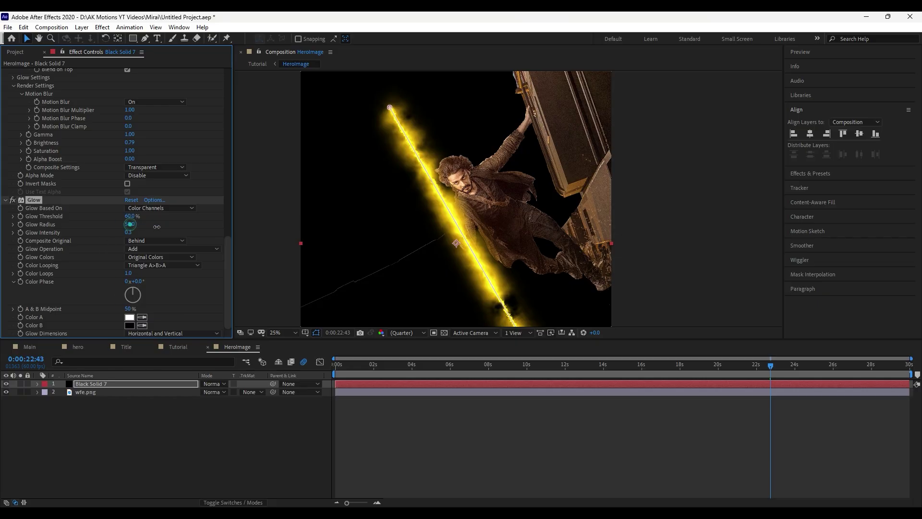
left_click(140, 432)
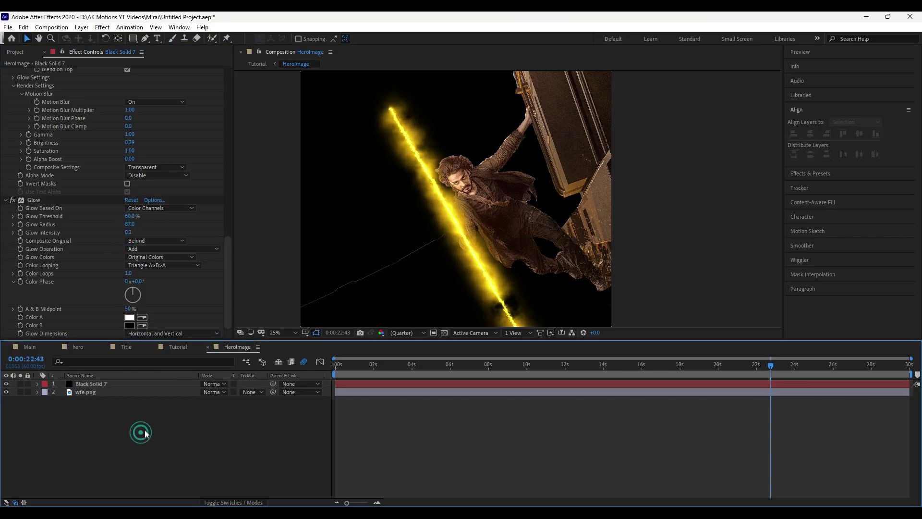
Set the beam's Saber Glow Intensity to 41% and Core Size to 2.90, and reduce its Glow Bias.
left_click_drag(678, 368, 430, 366)
scroll(174, 187, "up", 8)
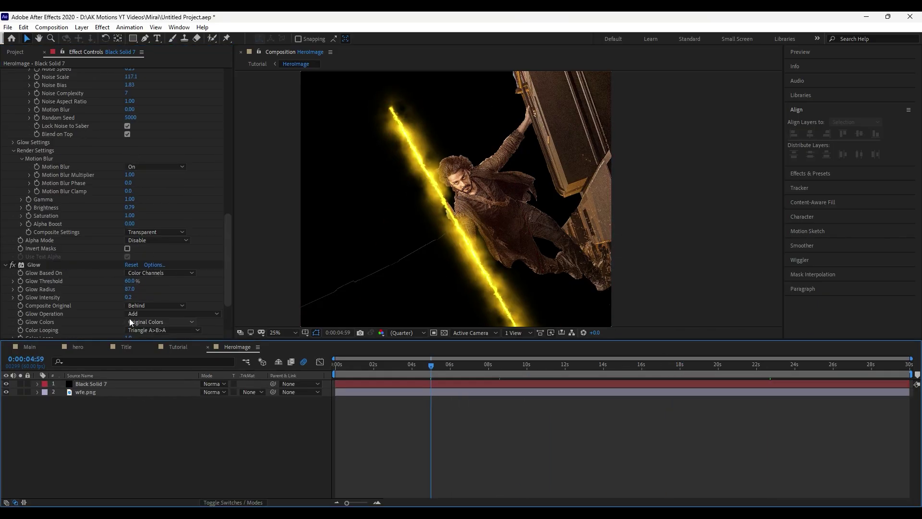
scroll(82, 93, "up", 10)
left_click_drag(131, 105, 123, 123)
left_click(171, 450)
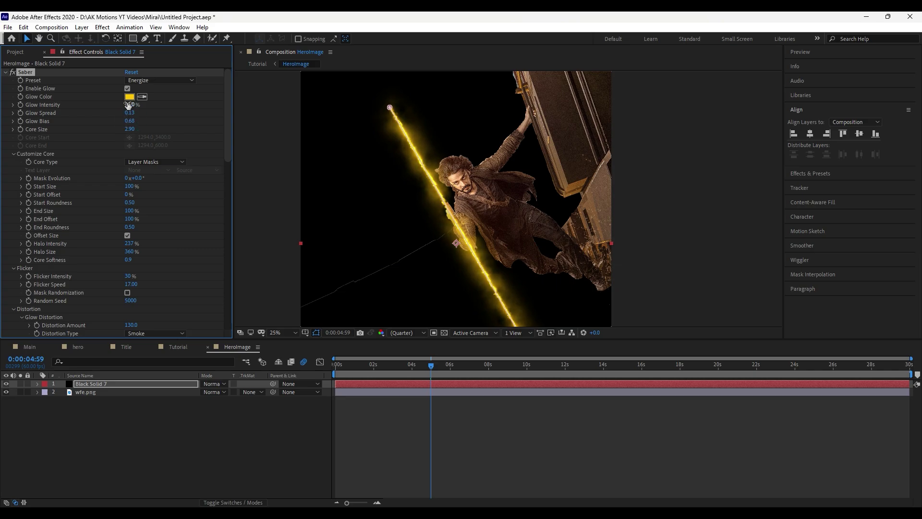
left_click(221, 475)
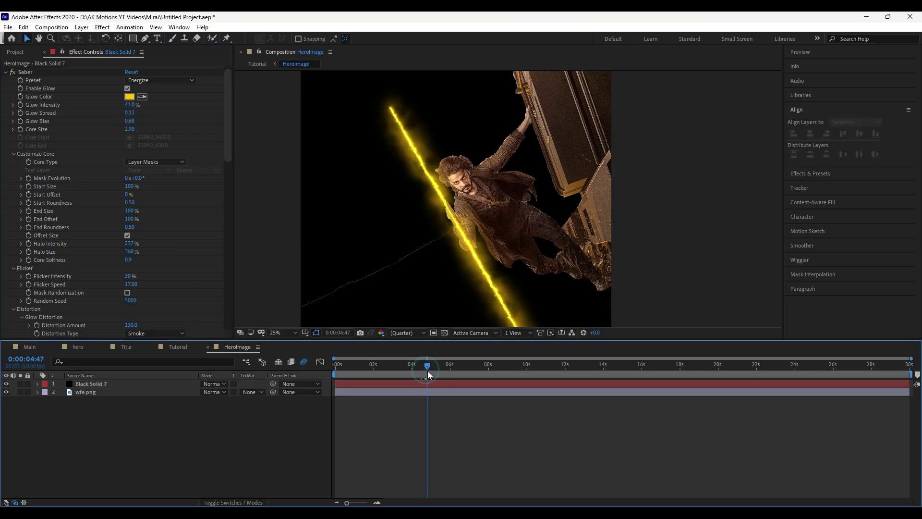
mouse_move(428, 365)
left_mouse_down()
mouse_move(420, 366)
mouse_move(430, 429)
mouse_move(425, 368)
left_mouse_up()
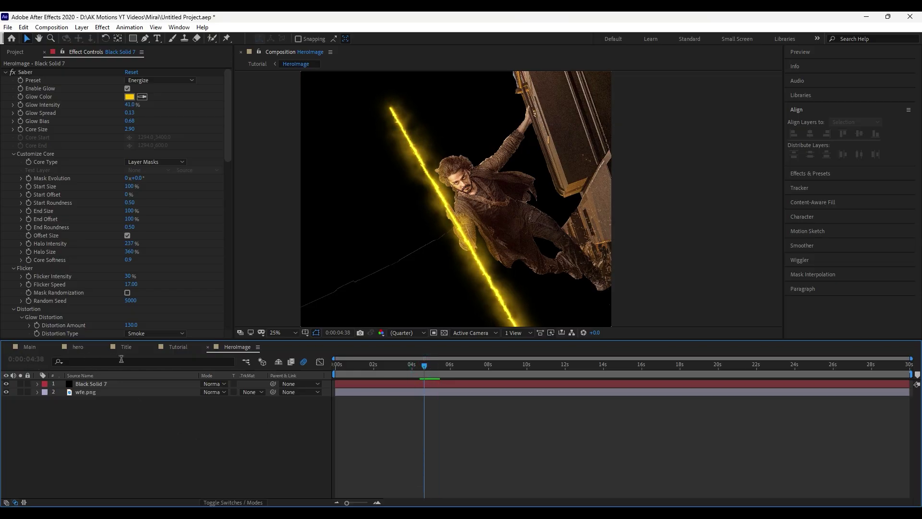
Review the beam in the Tutorial composition and duplicate its black solid in the HeroImage composition.
left_click(181, 348)
left_click(635, 365)
left_click_drag(640, 367, 713, 383)
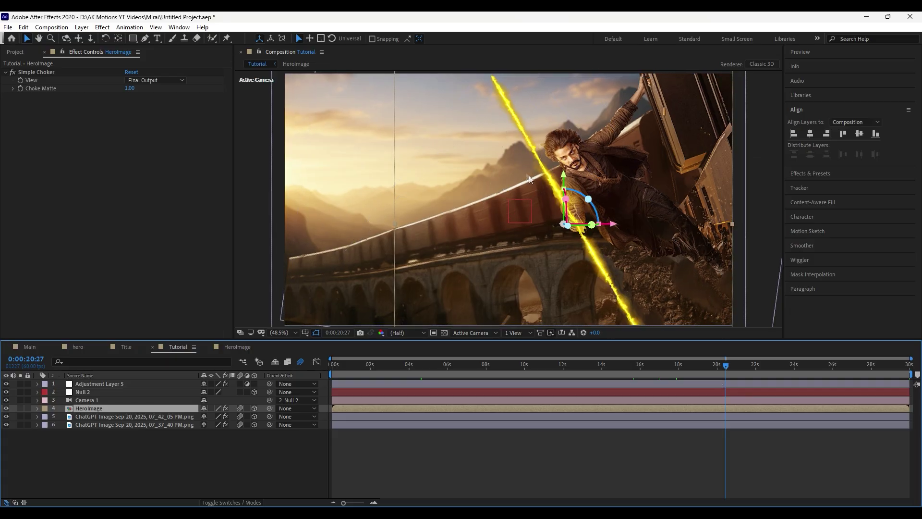
left_click(113, 486)
left_click(237, 347)
left_click(110, 384)
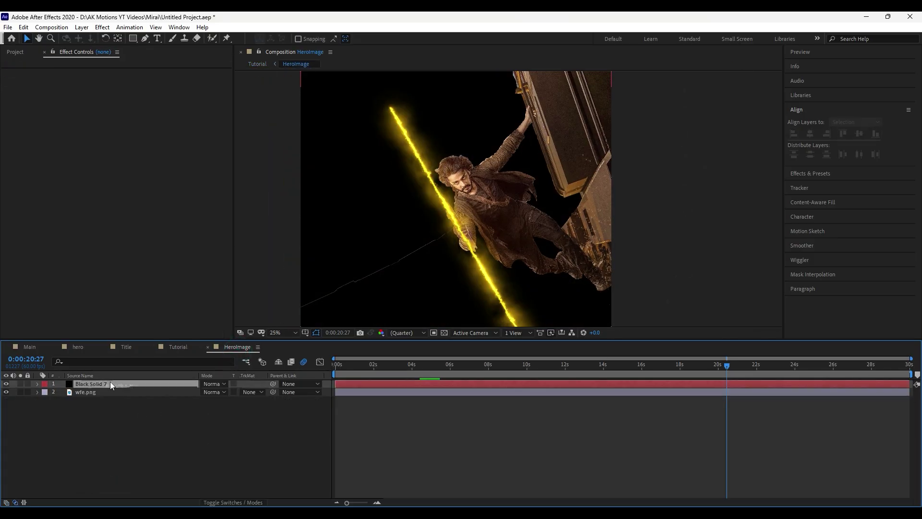
key("ctrl+d")
left_click(101, 385)
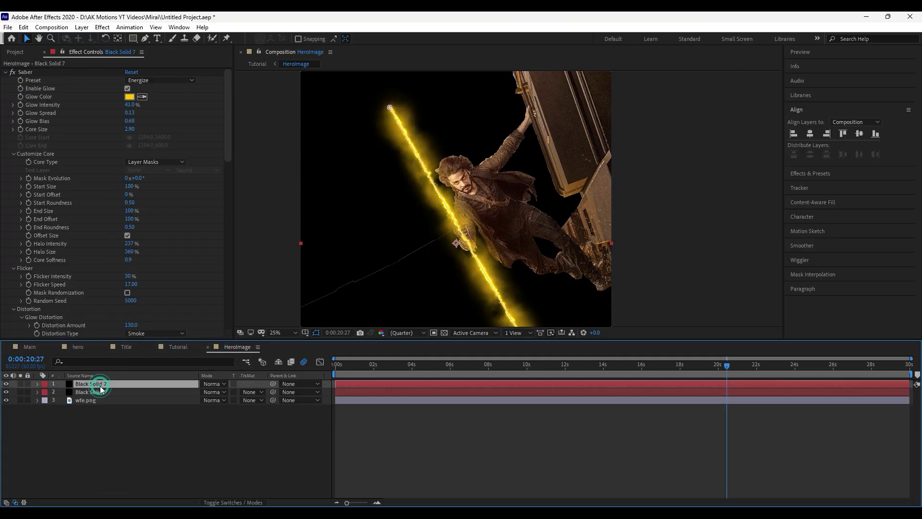
Turn off Saber on the top solid copy, delete its mask, and hide the layer.
left_click(38, 384)
left_click(13, 72)
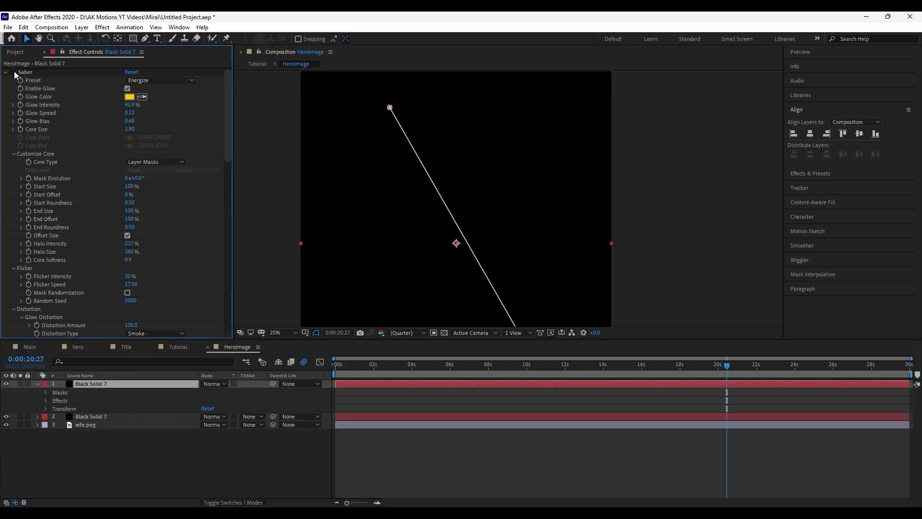
left_click(45, 393)
left_click(86, 401)
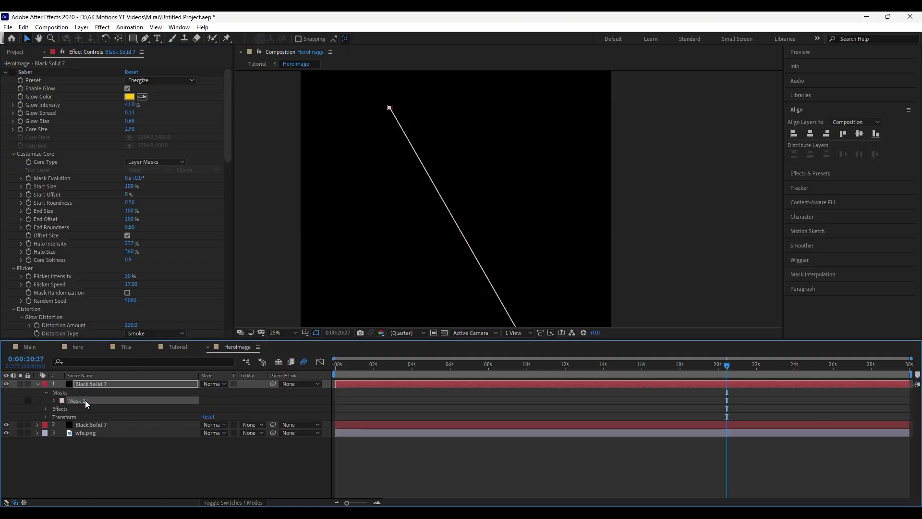
key("Delete")
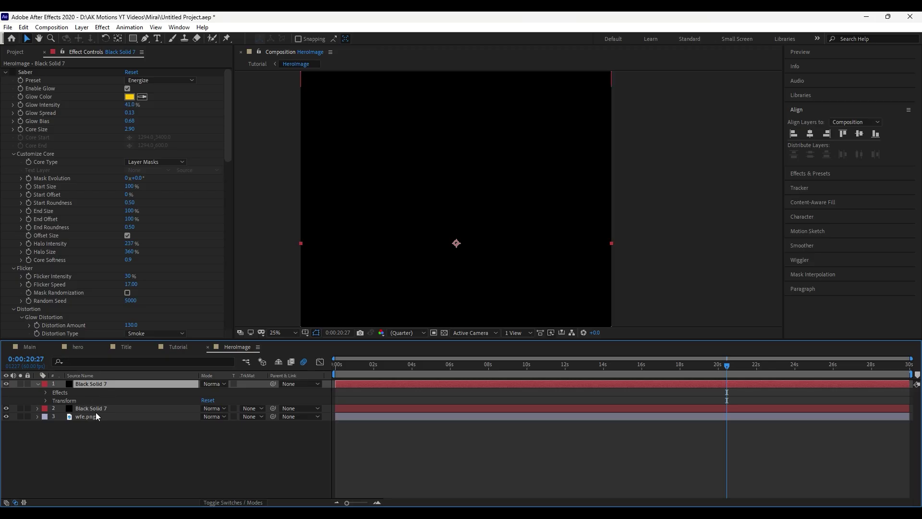
left_click(6, 384)
left_click(99, 408)
left_click(99, 384)
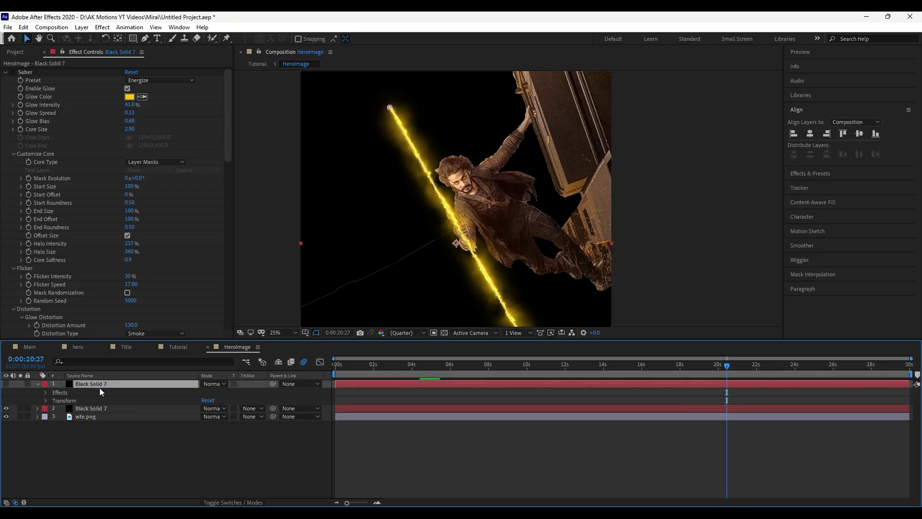
Draw two mask paths on the hidden top solid, a V-shape above the hero's hand and a straight line below it.
key("g")
left_click(463, 234)
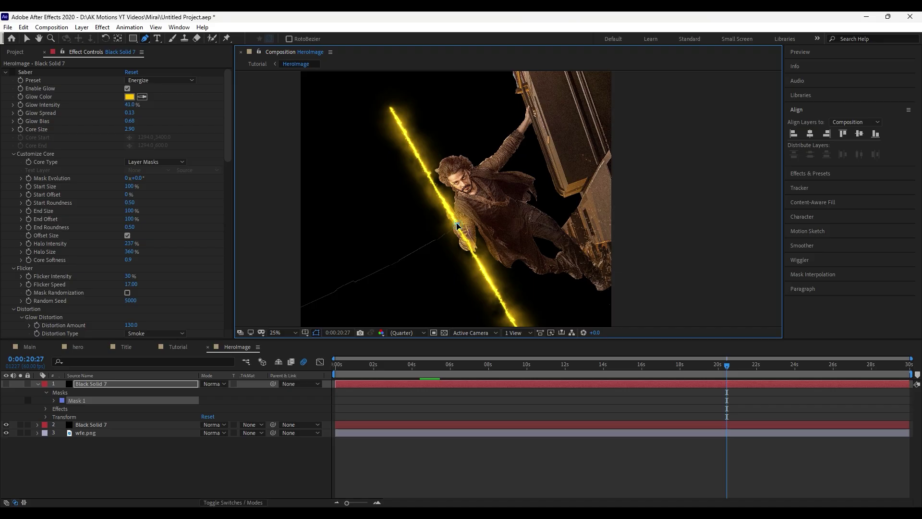
left_click(114, 377)
left_click(116, 383)
left_click(467, 253)
left_click(480, 317)
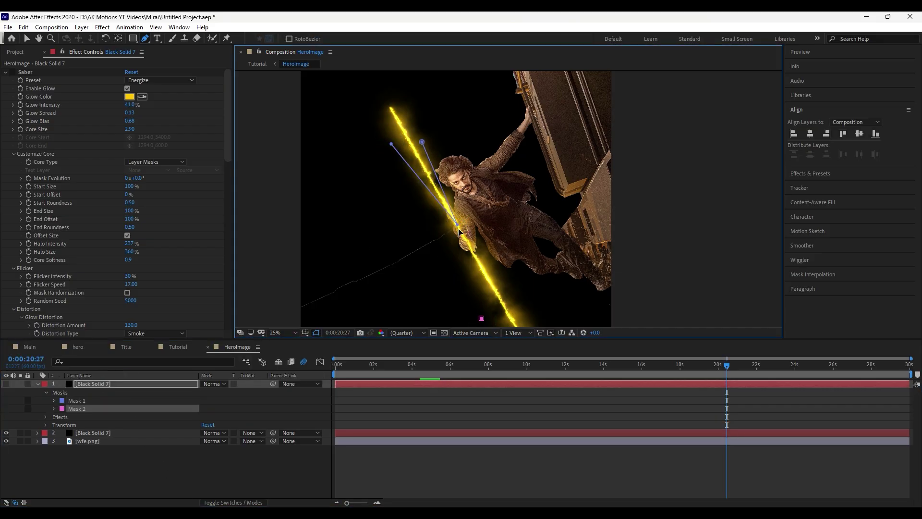
Draw a third, V-shaped mask path on the top solid, running from the hero's hand along the lower beam.
left_click(129, 406)
left_click(474, 247)
left_click(521, 293)
key("F2")
key("h")
left_click_drag(539, 234, 534, 187)
key("g")
left_click(115, 383)
left_click(502, 291)
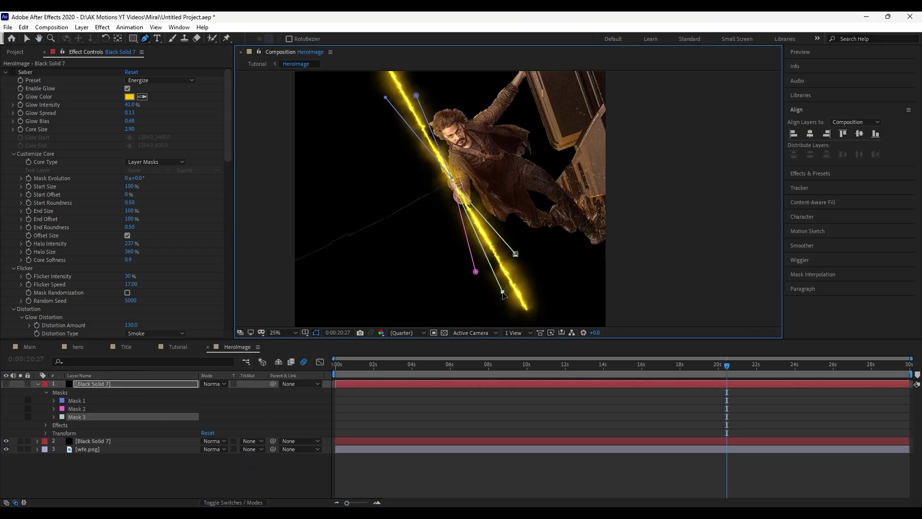
Adjust the end points of the three mask paths so they fan out closely around the main beam.
left_click_drag(476, 273, 484, 272)
left_click_drag(515, 253, 514, 266)
left_click_drag(416, 95, 408, 90)
left_click_drag(480, 122, 511, 220)
left_click_drag(416, 196, 409, 183)
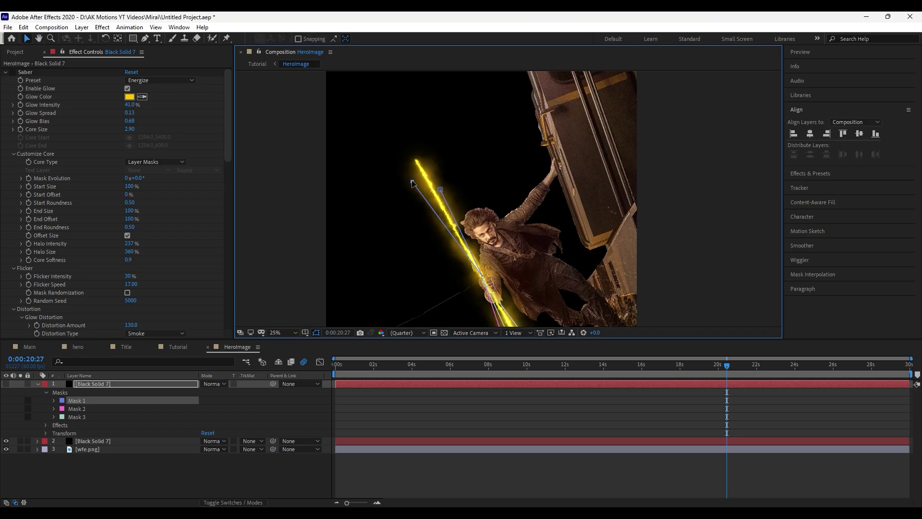
Show the top solid again and re-enable its Saber effect on the new mask paths.
key("v")
left_click(6, 384)
left_click(13, 72)
scroll(99, 307, "down", 5)
left_click(220, 383)
left_click(262, 207)
Apply Saber's Electric preset with an orange glow color to the top solid and set its blend mode to Screen.
left_click(158, 80)
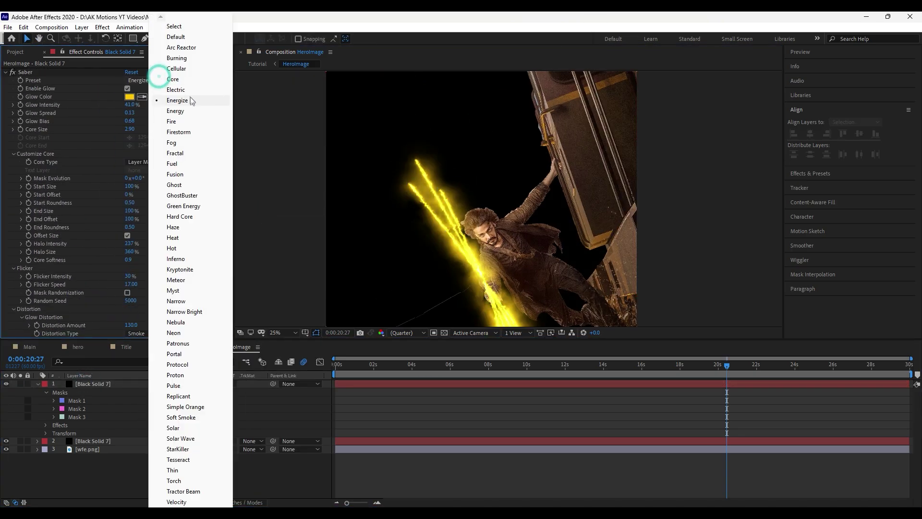
left_click(181, 91)
left_click(94, 441)
left_click(131, 97)
left_click(225, 386)
left_click(302, 278)
Set the top solid's Saber Core Size to 1.40 and Glow Distortion Amount to 34.4, and adjust the Noise Scale.
left_click_drag(129, 128, 188, 128)
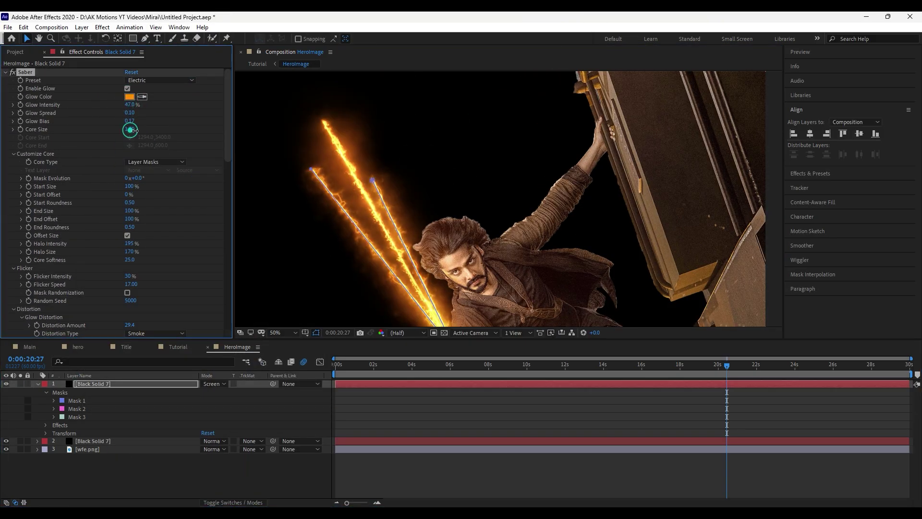
scroll(75, 233, "down", 3)
left_click_drag(129, 252, 134, 254)
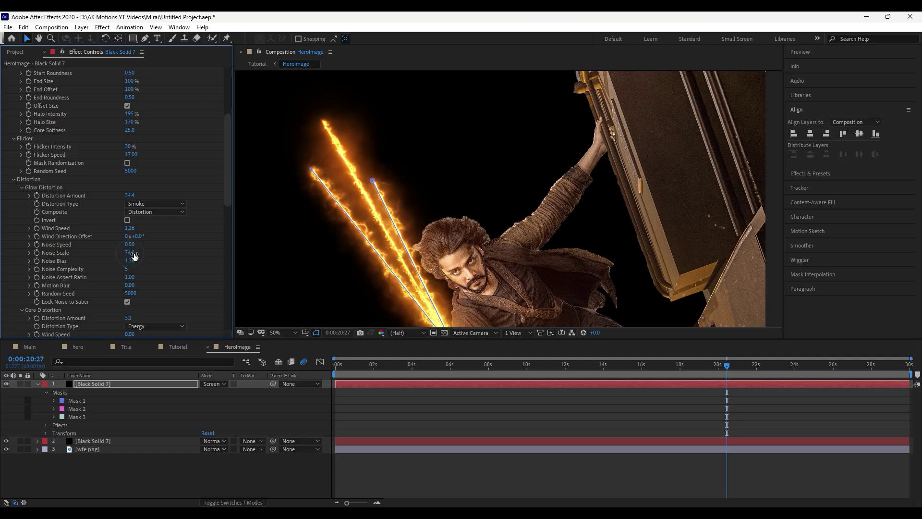
left_click(529, 457)
scroll(532, 298, "down", 2)
left_click_drag(532, 298, 516, 208)
At 0:00:10:28, set the top solid's Saber End Offset to 0% and add a keyframe for it.
key("u")
left_click_drag(724, 368, 531, 367)
key("space")
left_click(532, 367)
left_click(93, 384)
left_click_drag(519, 301, 524, 301)
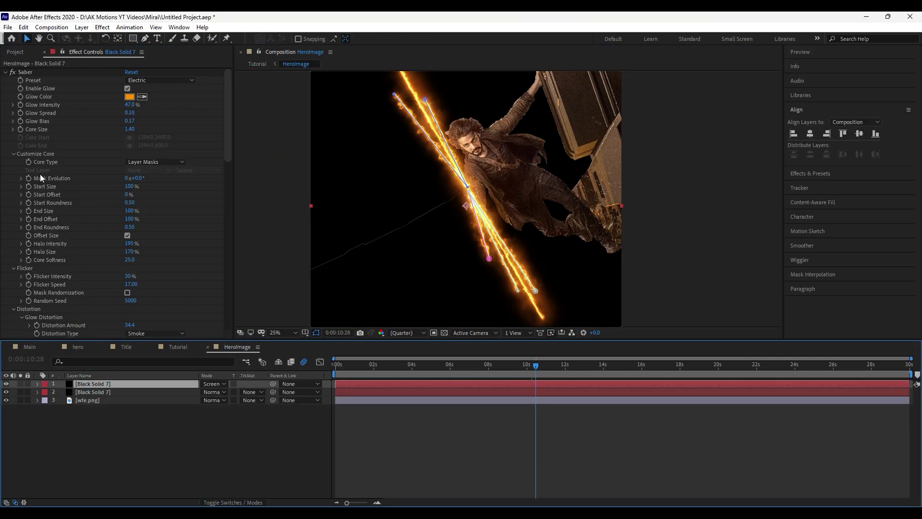
left_click_drag(129, 219, 50, 211)
left_click(28, 218)
left_click(130, 384)
key("u")
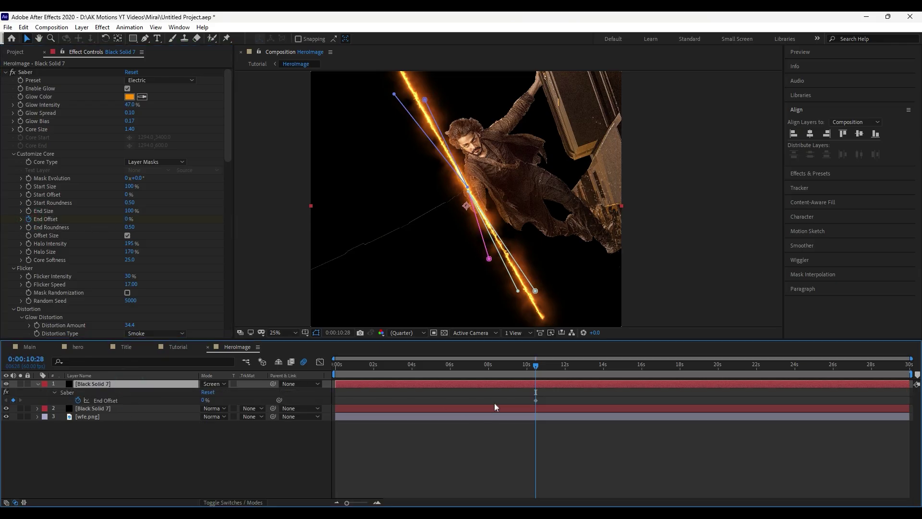
Check the timing in the Tutorial composition and move the first End Offset keyframe to 0:00:09:59.
left_click(177, 347)
left_click_drag(535, 364, 517, 364)
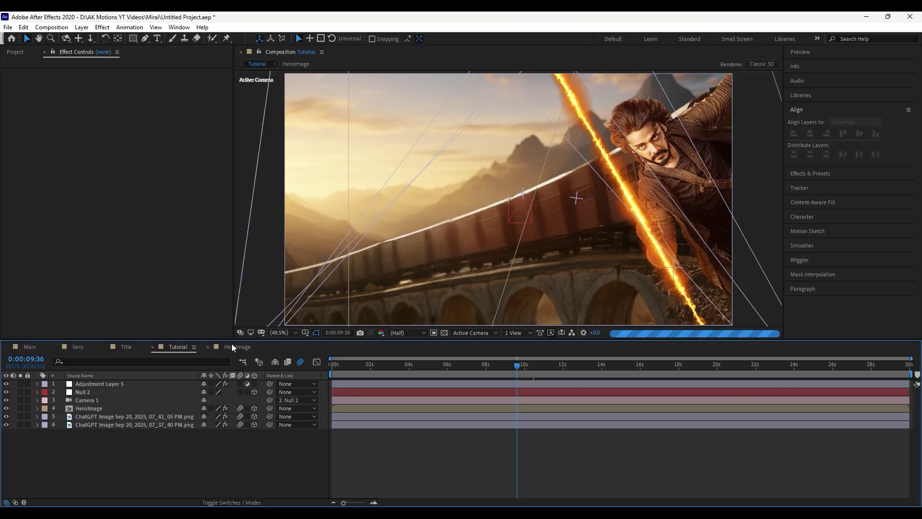
left_click(524, 365)
left_click(237, 346)
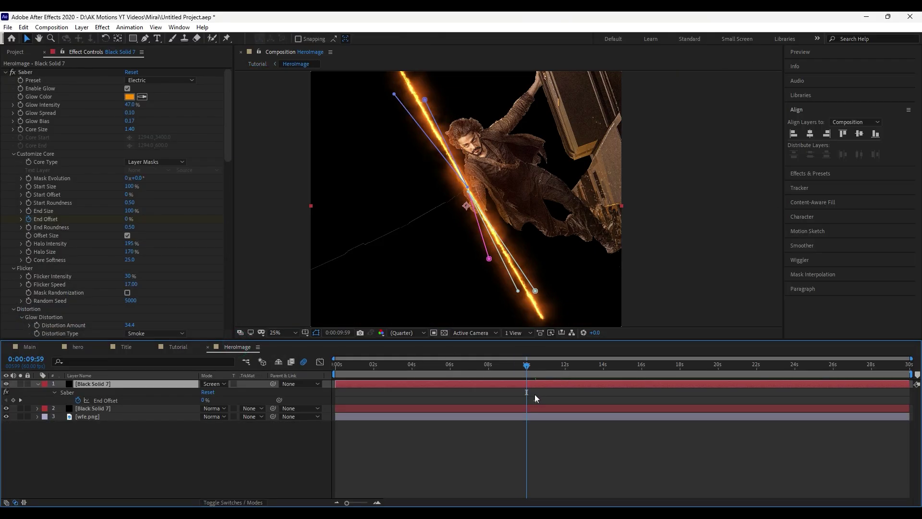
left_click(536, 400)
Keyframe the top solid's Saber End Offset at 100% at 0:00:15:24 and scrub through the animation.
left_click_drag(579, 372, 631, 366)
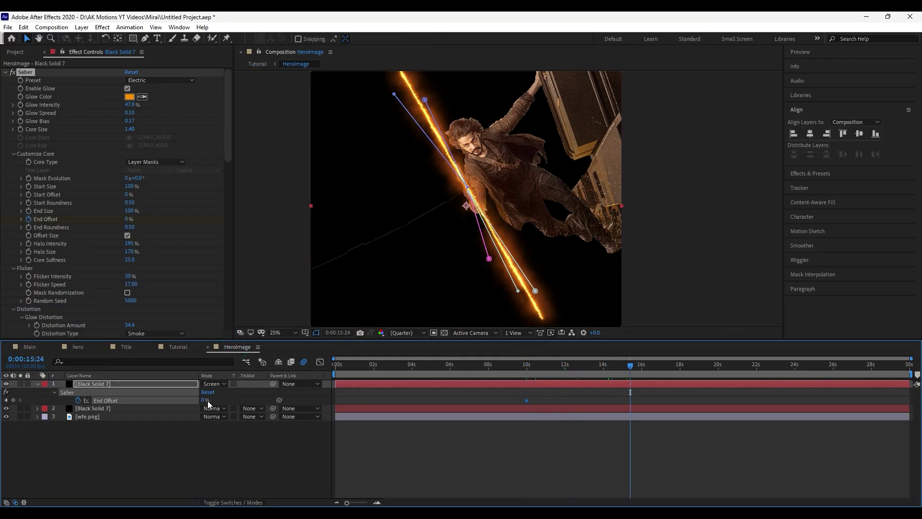
left_click_drag(206, 401, 445, 402)
left_click(199, 450)
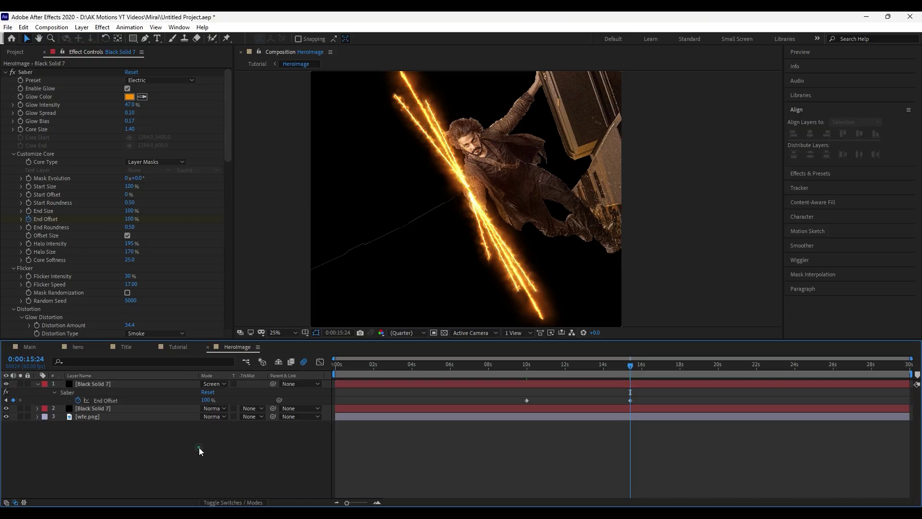
left_click_drag(543, 370, 615, 377)
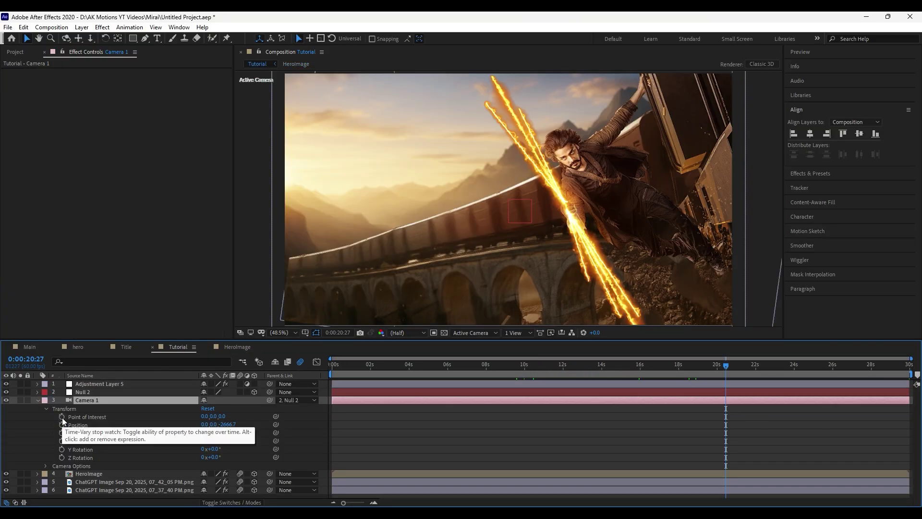
Add a wiggle() expression to Camera 1's Point of Interest in the Tutorial composition and preview the motion.
left_click(61, 417, "alt")
type("wigg")
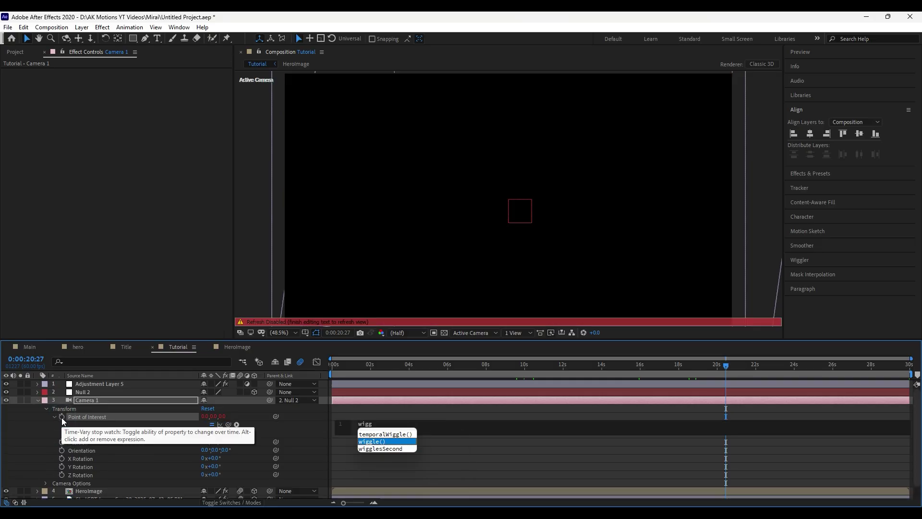
key("Return")
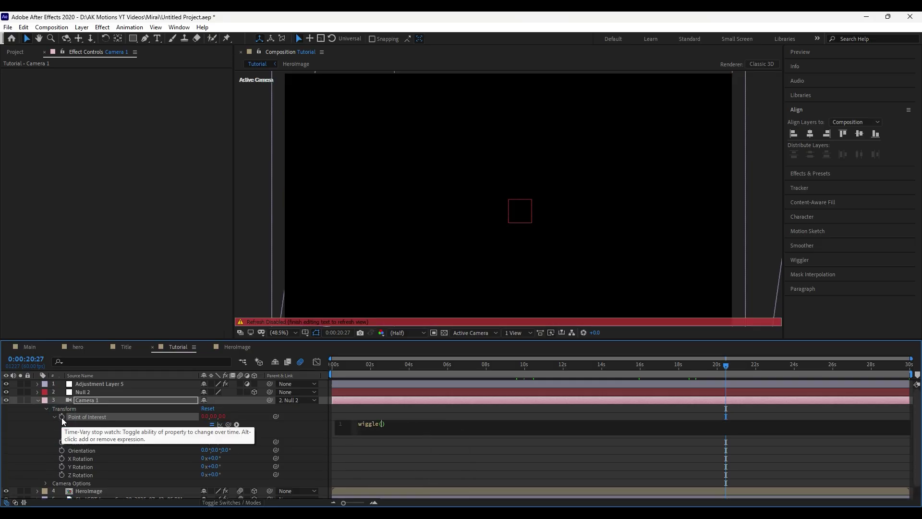
left_click_drag(446, 370, 701, 378)
left_click(38, 400)
key("space")
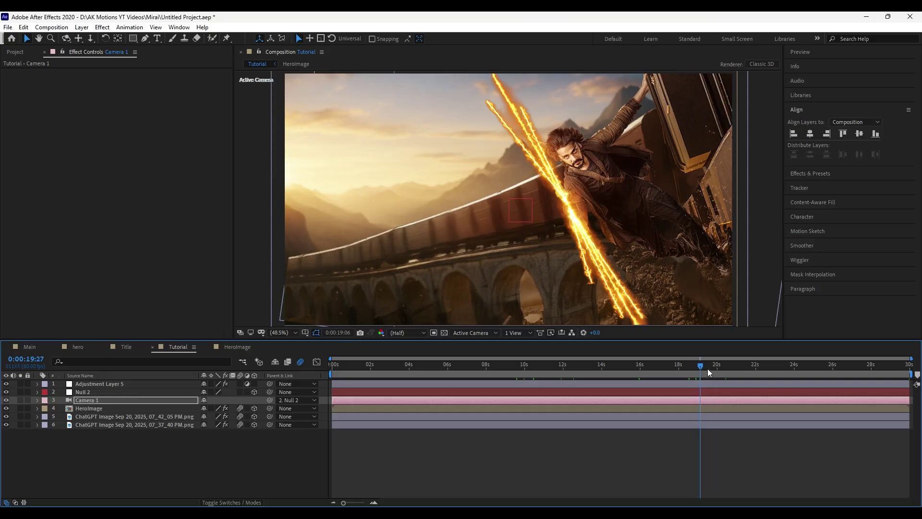
Add a black 1920 × 1080 solid just below Camera 1 and apply the Element effect to it.
right_click(88, 478)
mouse_move(117, 364)
left_click(261, 392)
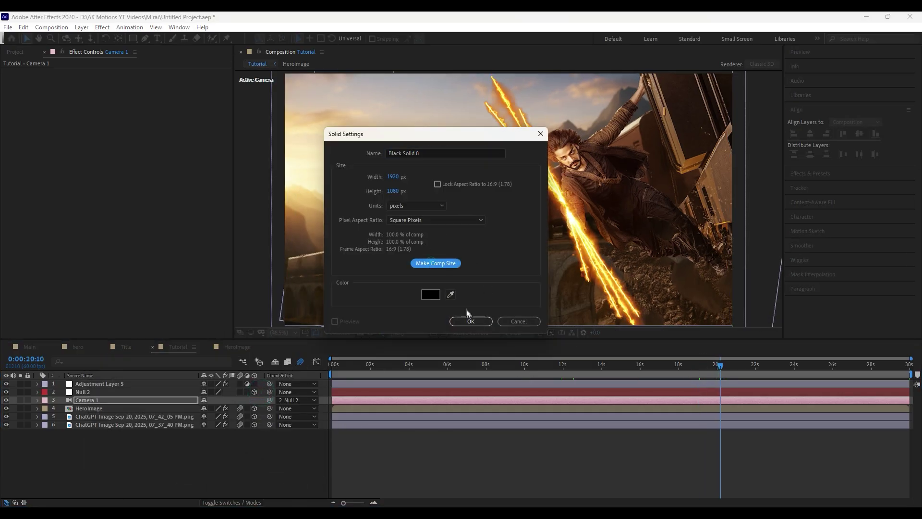
left_click(466, 321)
left_click_drag(100, 402, 99, 410)
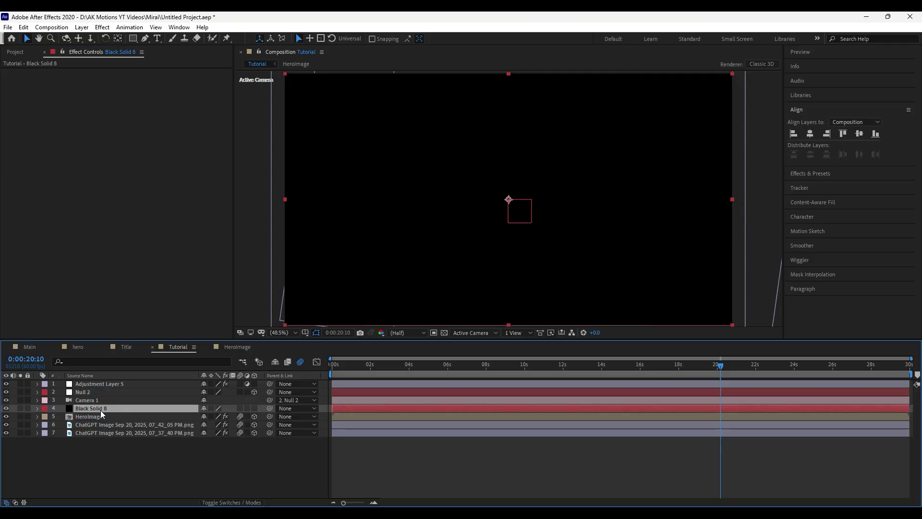
key("ctrl+space")
type("ele")
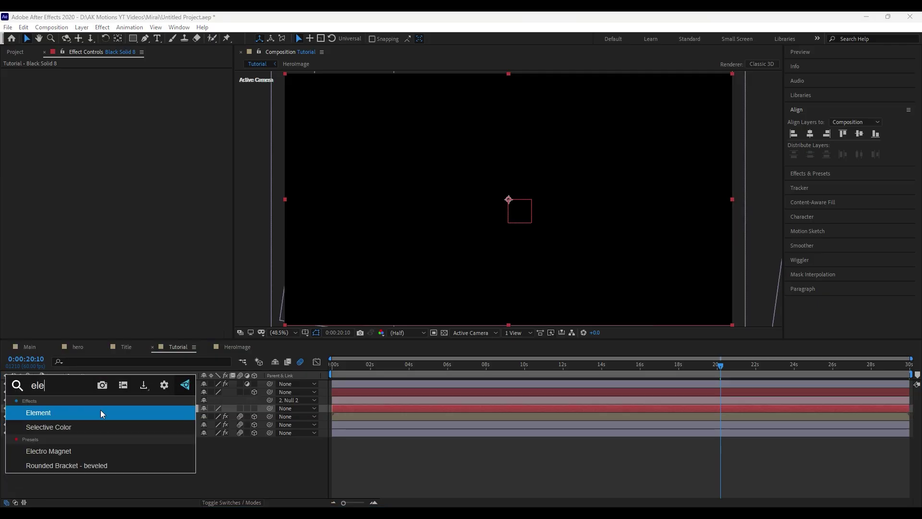
key("Return")
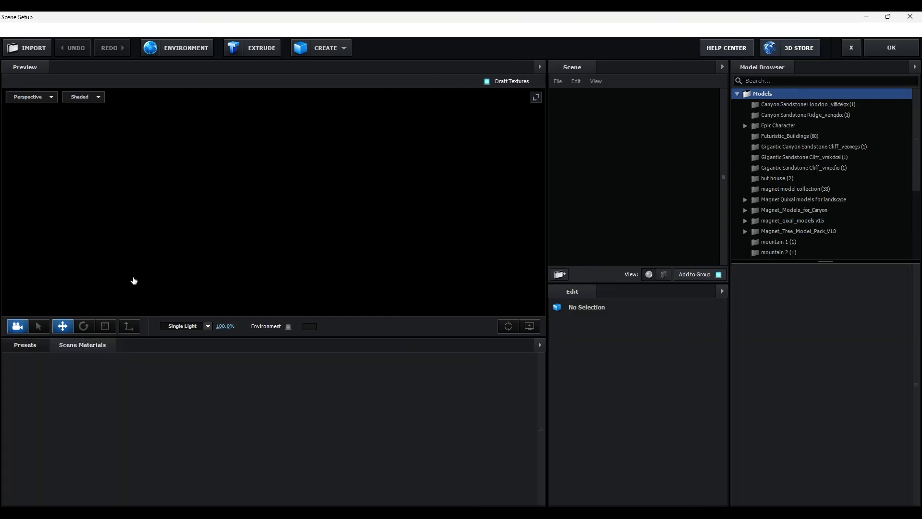
In Element's Scene Setup, add the ball_fracture, floor_fracture and rock_03 models from Starter_Pack_Physical.
scroll(786, 216, "down", 5)
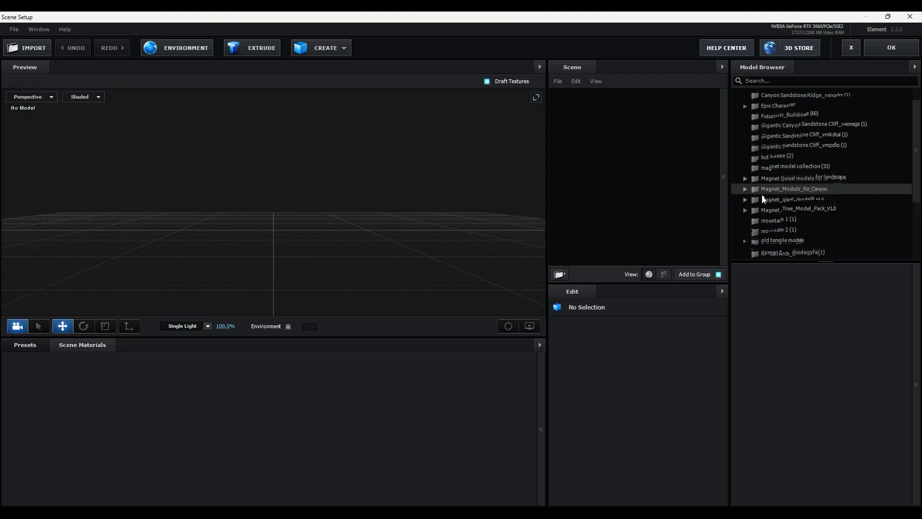
left_click(786, 212)
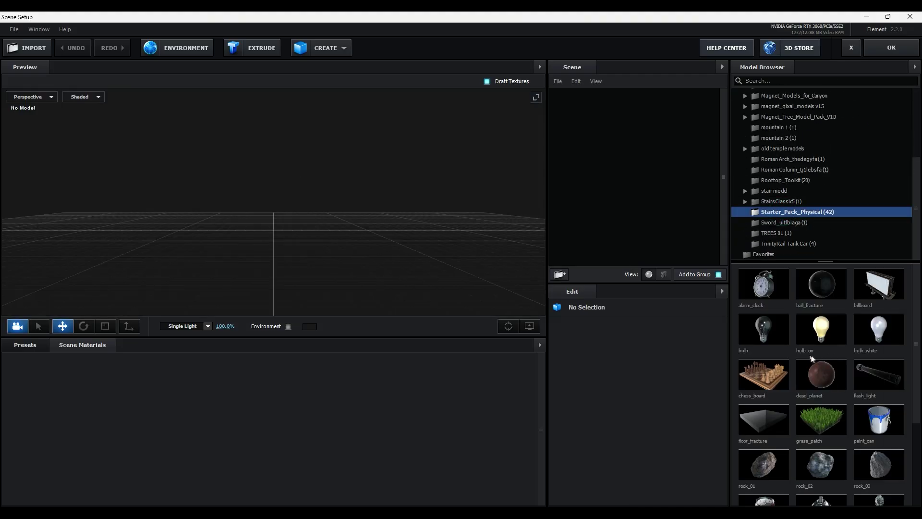
left_click(821, 284)
left_click(765, 425)
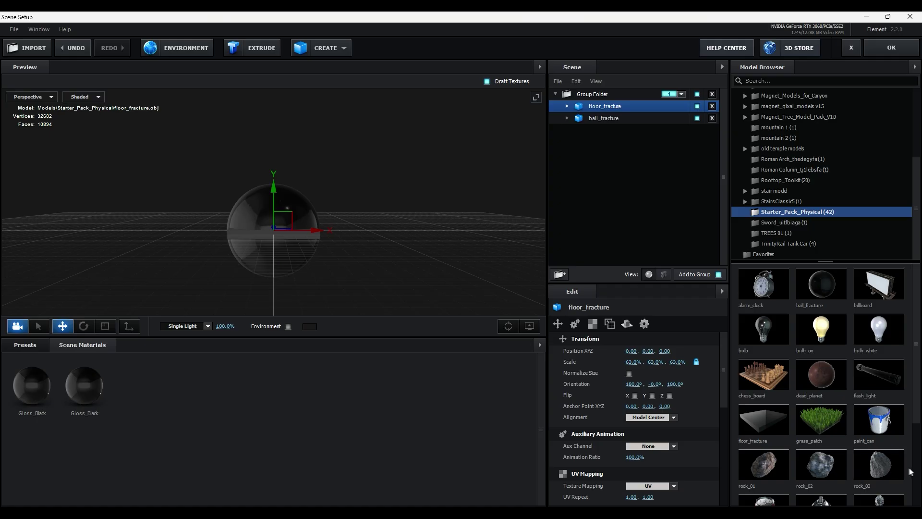
scroll(881, 466, "down", 1)
left_click(878, 435)
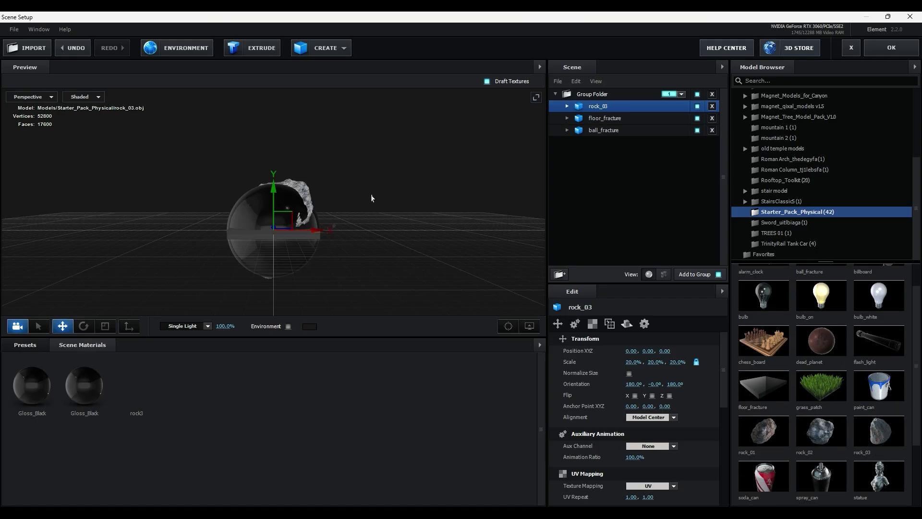
Scale rock_03 to 10.5%, assign the rock3 material to the whole model group and accept the scene.
left_click_drag(632, 362, 624, 365)
left_click_drag(136, 385, 596, 96)
scroll(303, 233, "up", 3)
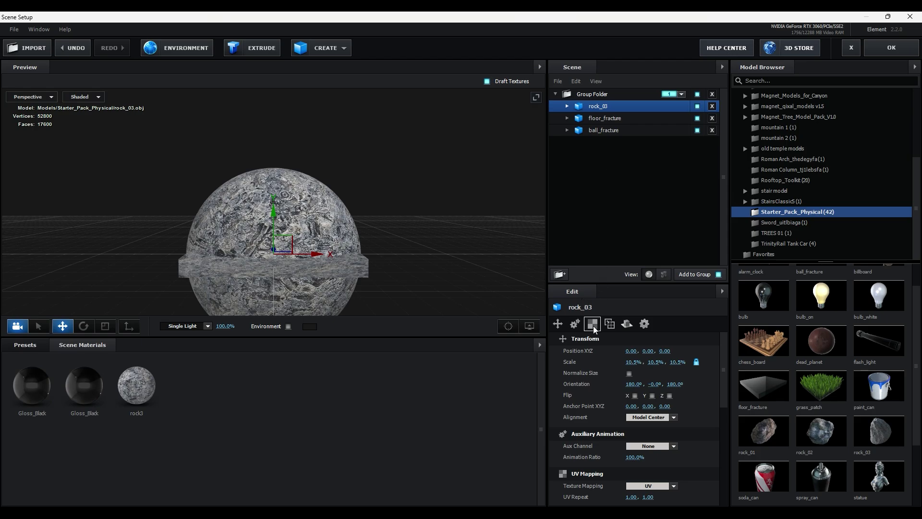
left_click(905, 49)
In Element's Group 1 Particle Replicator, set the Particle Count to 7 and the Replicator Shape to Plane.
left_click(135, 408)
left_click(12, 104)
left_click(21, 120)
left_click_drag(130, 152, 274, 166)
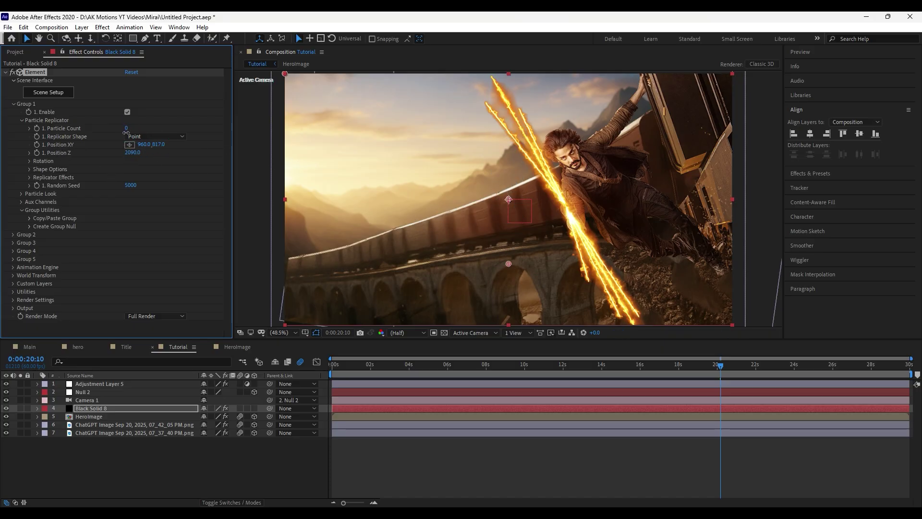
left_click(156, 137)
left_click(157, 144)
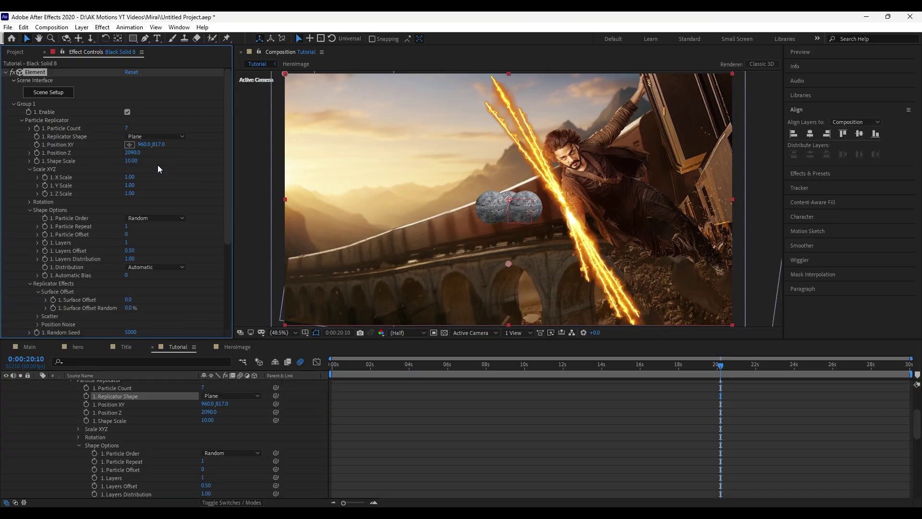
Stretch the replicator plane with a Shape Scale of 22.70 and a Z Scale of 9.20.
left_click_drag(131, 161, 191, 163)
mouse_move(129, 193)
left_mouse_down()
mouse_move(158, 194)
mouse_move(129, 192)
mouse_move(146, 177)
mouse_move(129, 177)
left_mouse_up()
scroll(54, 226, "down", 3)
scroll(20, 278, "up", 3)
Enable Multi-Object for Group 1's particles with a Size of 0.45 and a Size Random of 94%.
left_click(21, 120)
left_click(21, 128)
left_click(30, 194)
left_click(127, 202)
left_click_drag(131, 210, 171, 218)
Keyframe Rotation Random Multi at 2x+128° and Scatter Multi at 9.76, and set Z Scatter Multi to 7.89.
left_click_drag(141, 267, 605, 290)
left_click(53, 267)
scroll(90, 258, "down", 2)
left_click(45, 281)
scroll(64, 273, "down", 3)
left_click_drag(128, 249, 522, 267)
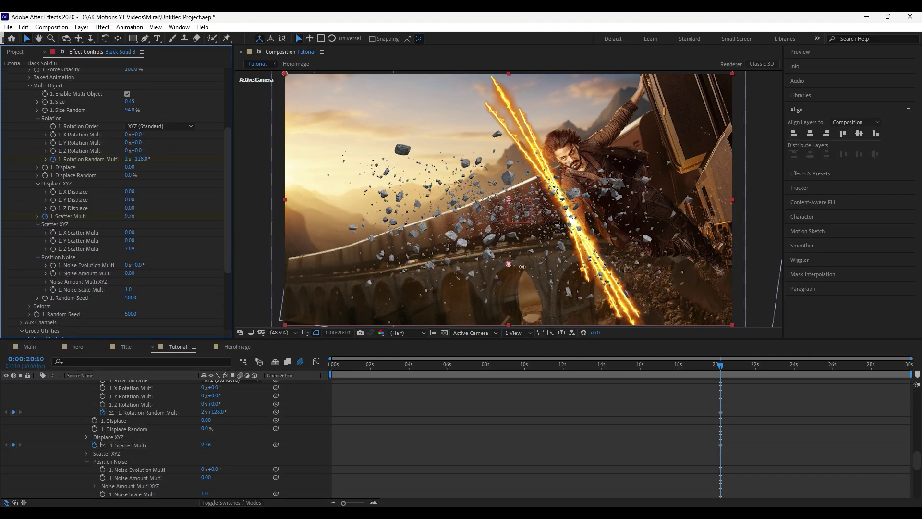
Keyframe Noise Amount Multi at 0.04, set the Multi-Object Random Seed to 6900 and reveal the solid's keyframed properties.
left_click_drag(129, 273, 137, 300)
left_click(53, 273)
scroll(138, 299, "down", 1)
scroll(145, 423, "up", 10)
left_click(115, 408)
key("u")
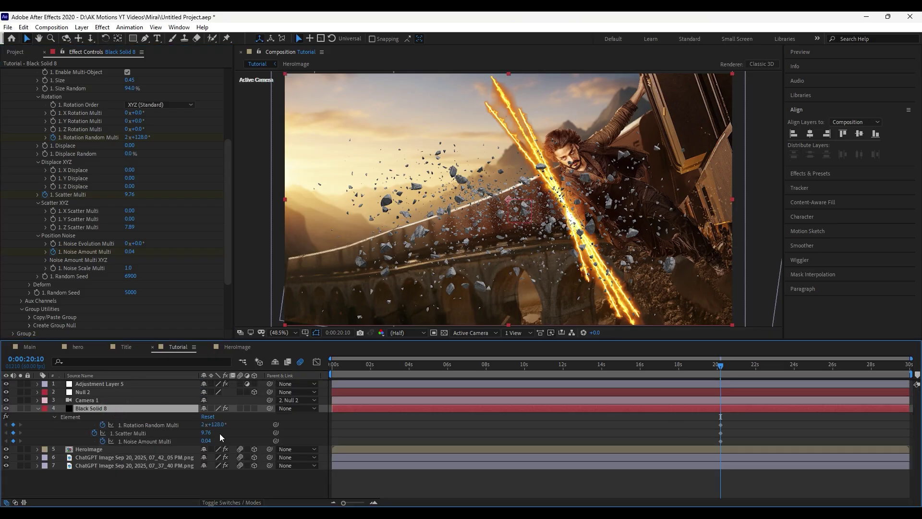
Keyframe Group 1's Position XY at 2106, 1397 and set its X Scale to 1.80 and X Rotation to -6°.
scroll(59, 175, "up", 8)
left_click(36, 144)
left_click(148, 408)
key("u")
left_click_drag(223, 424, 498, 425)
left_click_drag(128, 178, 134, 210)
left_click(30, 201)
left_click_drag(226, 425, 467, 423)
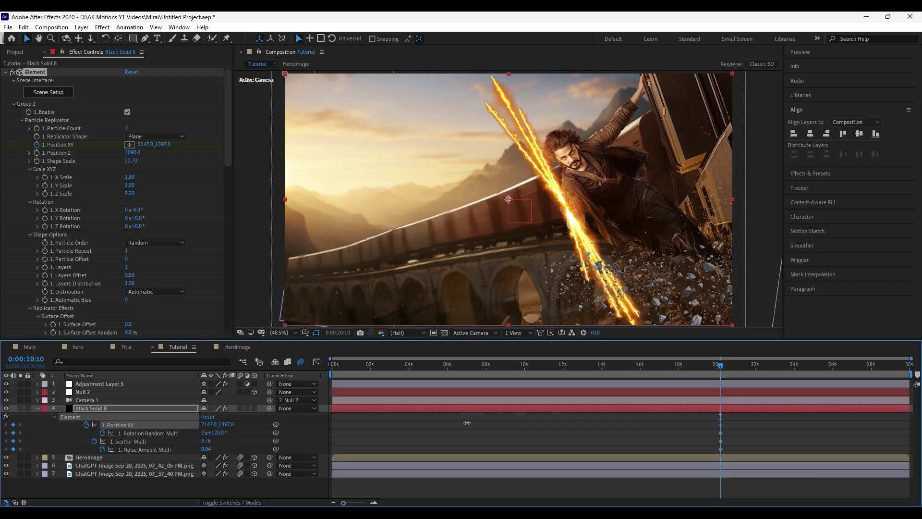
Set Scatter Multi to 9.60, Noise Amount Multi to -0.09 and the Multi-Object Size to 0.74.
left_click_drag(205, 440, 202, 441)
left_click_drag(207, 448, 215, 460)
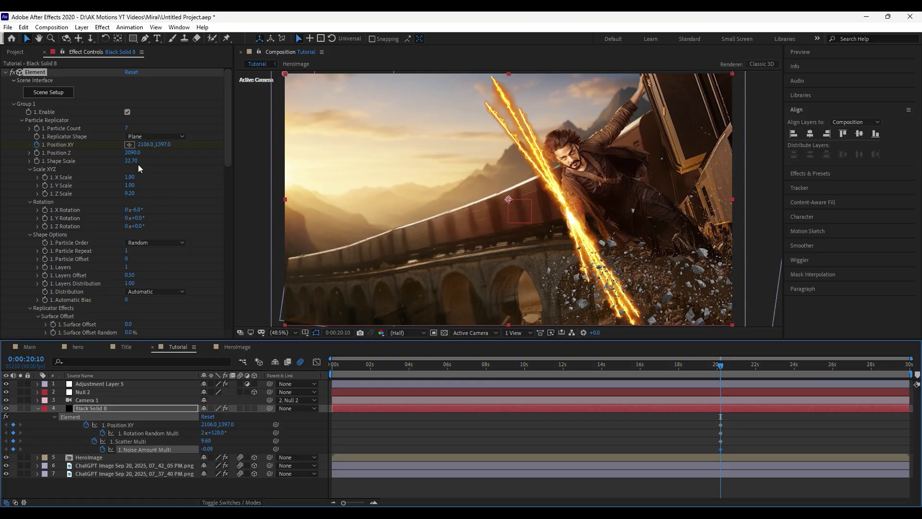
scroll(134, 201, "down", 10)
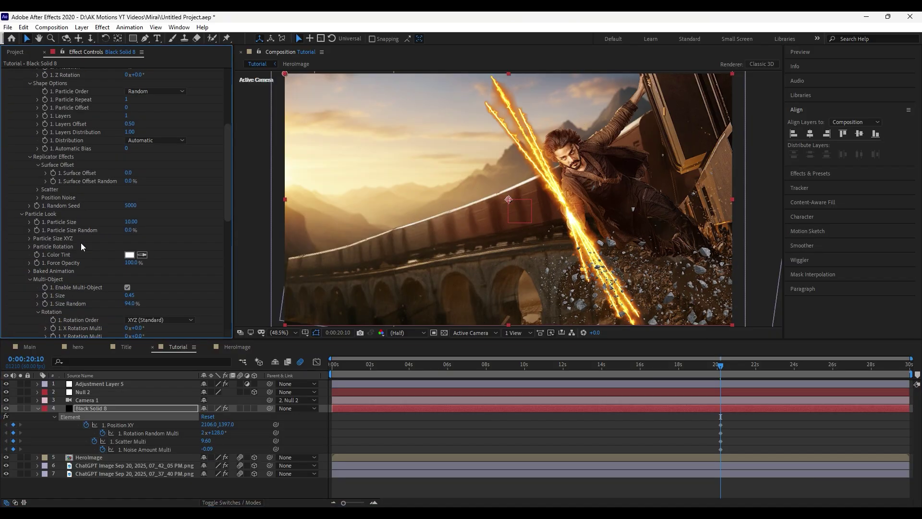
left_click_drag(148, 211, 142, 212)
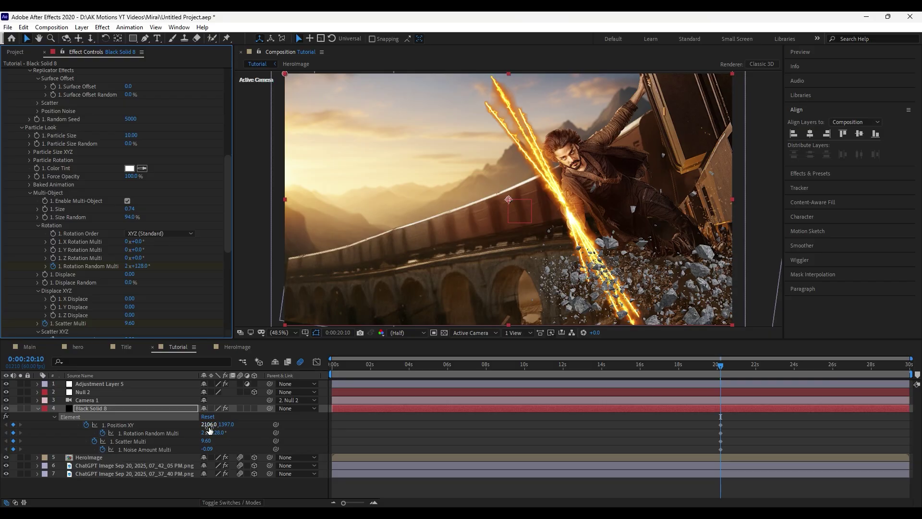
Move the solid's Element keyframes to 0:00:19:44 and scrub the timeline.
left_click_drag(735, 422, 714, 451)
left_click_drag(720, 449, 715, 451)
left_click_drag(497, 465, 464, 462)
left_click_drag(570, 366, 707, 417)
At 0:00:08:06, set Rotation Random, Scatter and Noise Amount Multi to 0 and add a Position XY keyframe.
key("ctrl+z")
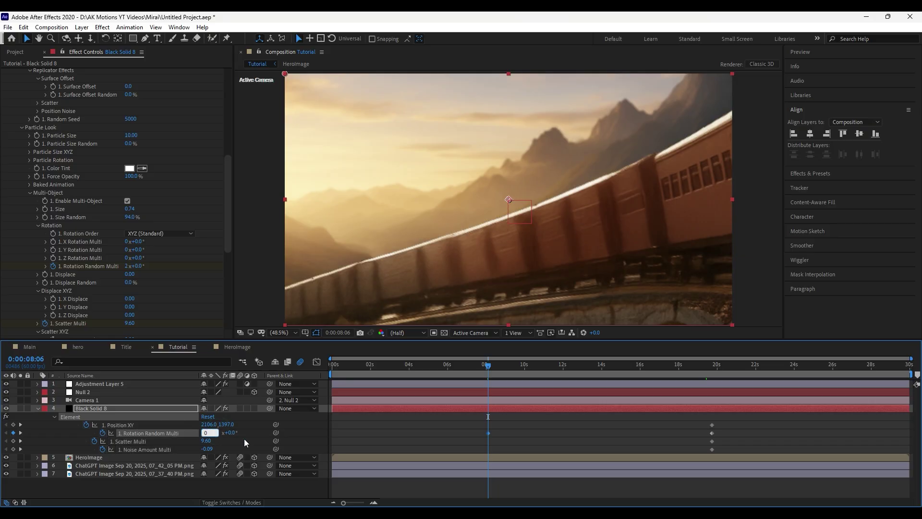
left_click(239, 448)
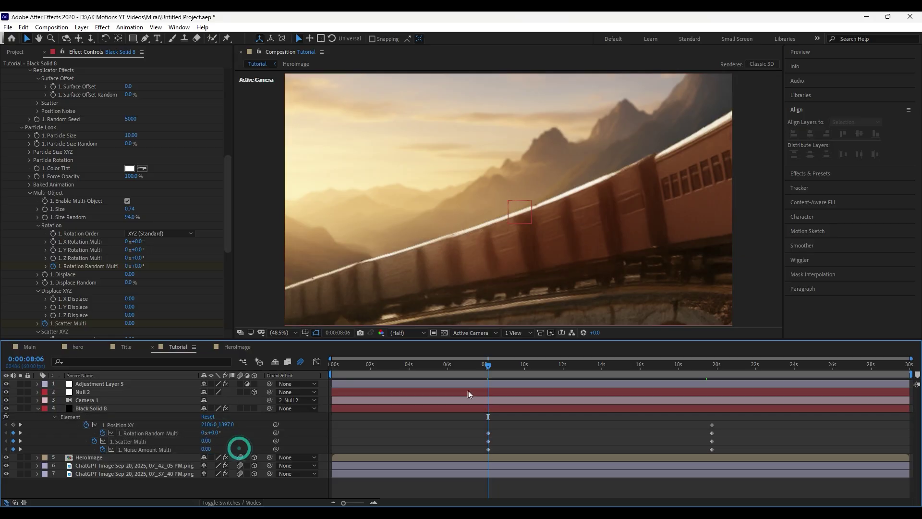
left_click(6, 433)
left_click(13, 424)
left_click_drag(488, 368, 587, 375)
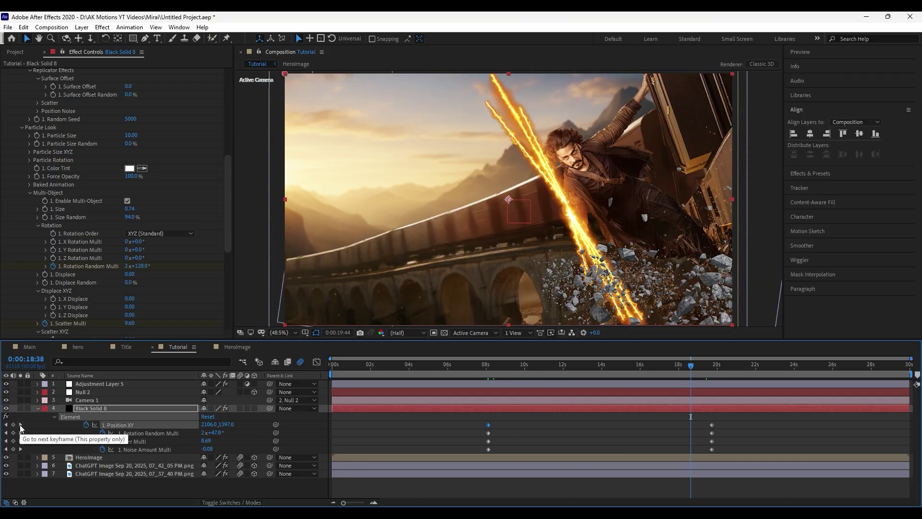
At the 0:00:19:44 keyframes, set Rotation Random Multi to 2x+212°, Scatter Multi to 10.59 and Position XY to 2675, 1397.
left_click(20, 425)
left_click_drag(214, 433, 224, 433)
left_click_drag(204, 441, 243, 453)
left_click_drag(206, 424, 511, 456)
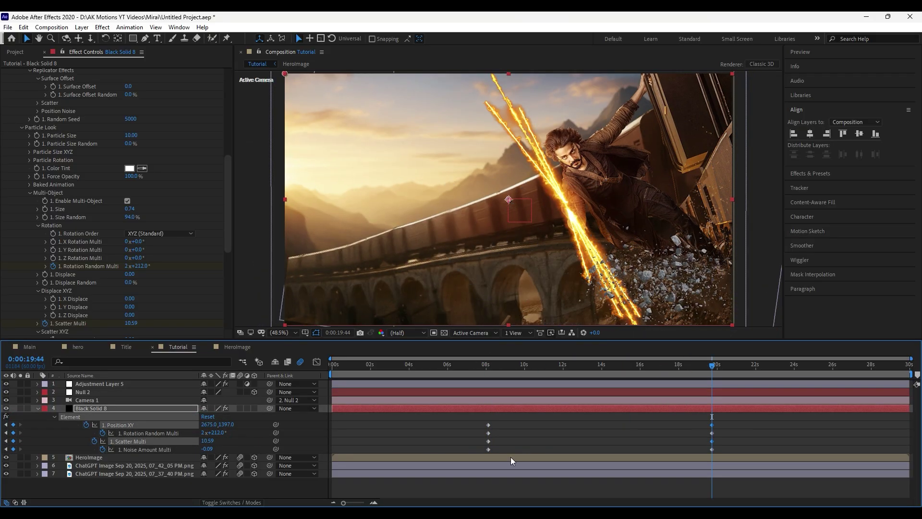
Set the Shape Scale to 7.30 and readjust Scatter Multi, Position XY and Noise Amount Multi at 0:00:19:44.
scroll(73, 181, "up", 8)
left_click_drag(208, 441, 42, 329)
left_click_drag(131, 160, 68, 176)
left_click_drag(207, 425, 57, 425)
left_click_drag(208, 424, 252, 441)
left_click_drag(206, 449, 221, 449)
Fine-tune the debris Position XY at the 0:00:19:44 keyframe and scrub through the animation.
left_click_drag(719, 370, 694, 377)
left_click(20, 425)
left_click_drag(228, 424, 147, 411)
left_click_drag(713, 371, 572, 372)
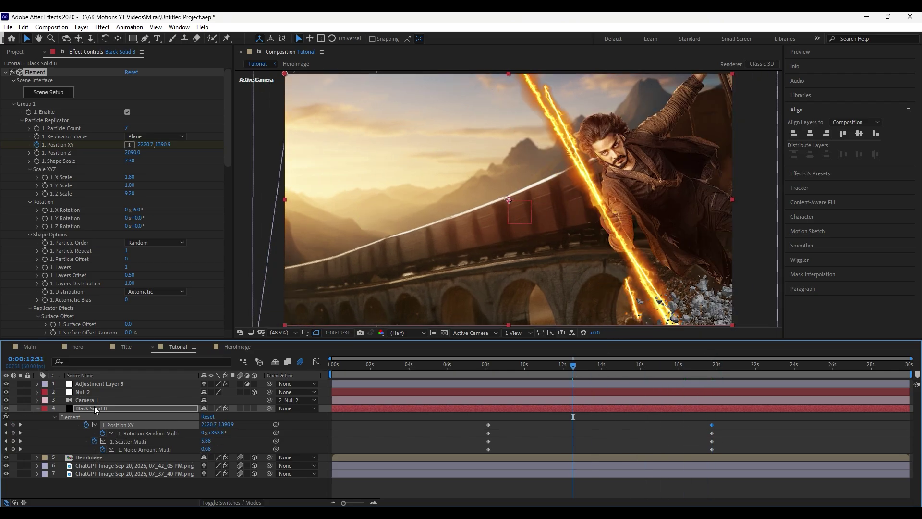
Set Element's Custom Texture Maps Layer 1 to ChatGPT Image Sep 20, 2025, 07_37_40 PM.png.
left_click(95, 407)
left_click(13, 105)
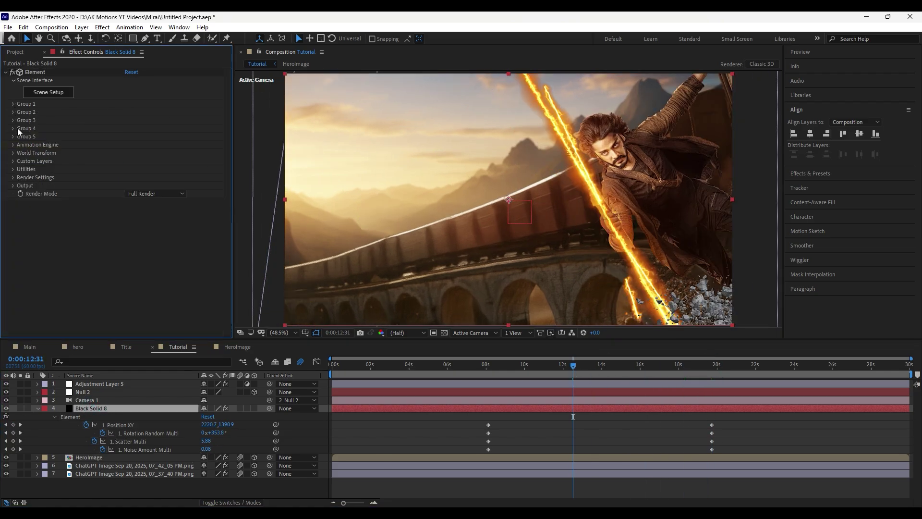
left_click(12, 161)
left_click(21, 177)
left_click(142, 184)
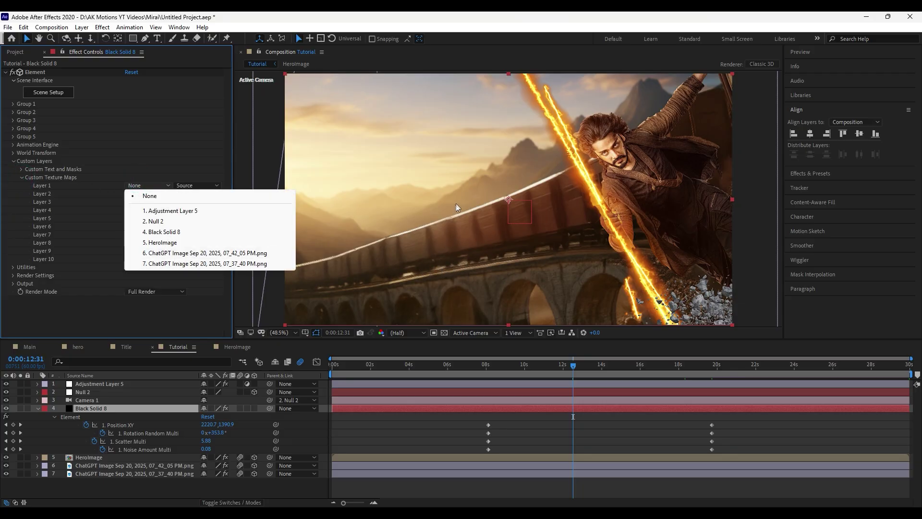
left_click(235, 263)
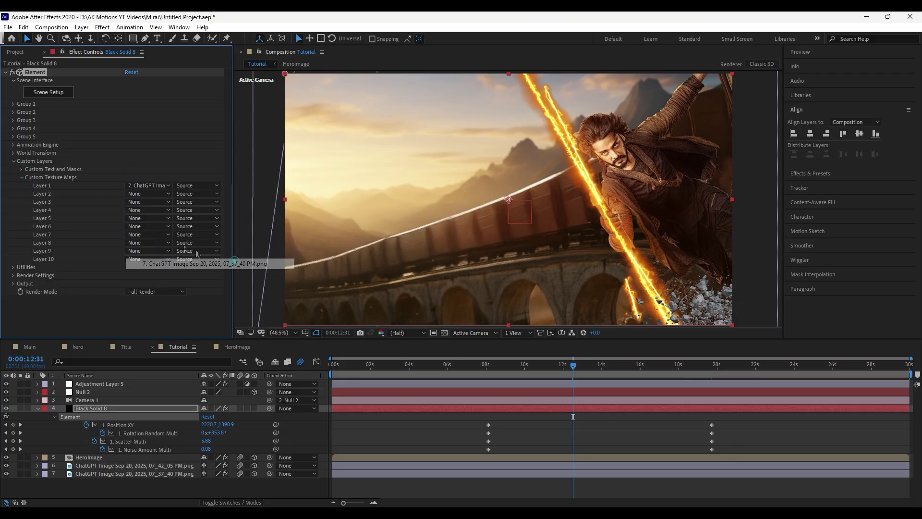
left_click(13, 161)
Use Custom Layer 1 as the environment texture in Element's Scene Setup, accept the scene and scrub the result.
left_click(53, 98)
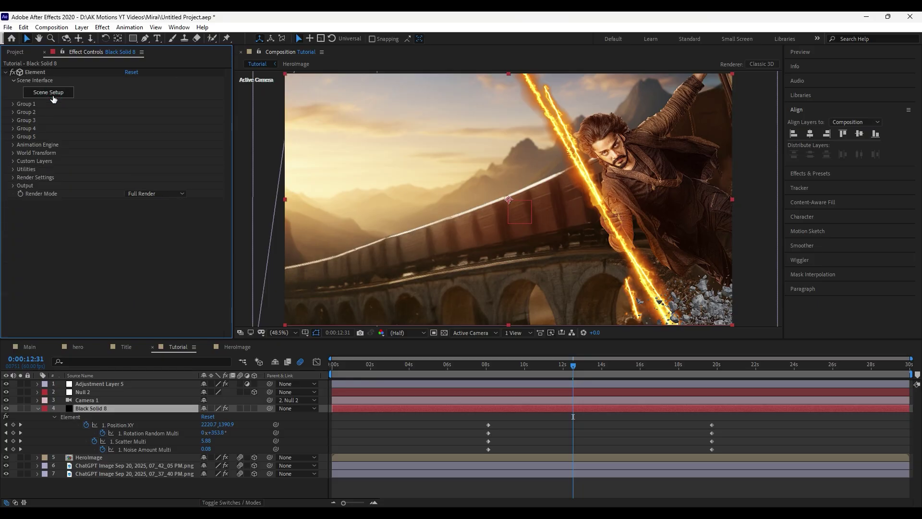
left_click(54, 94)
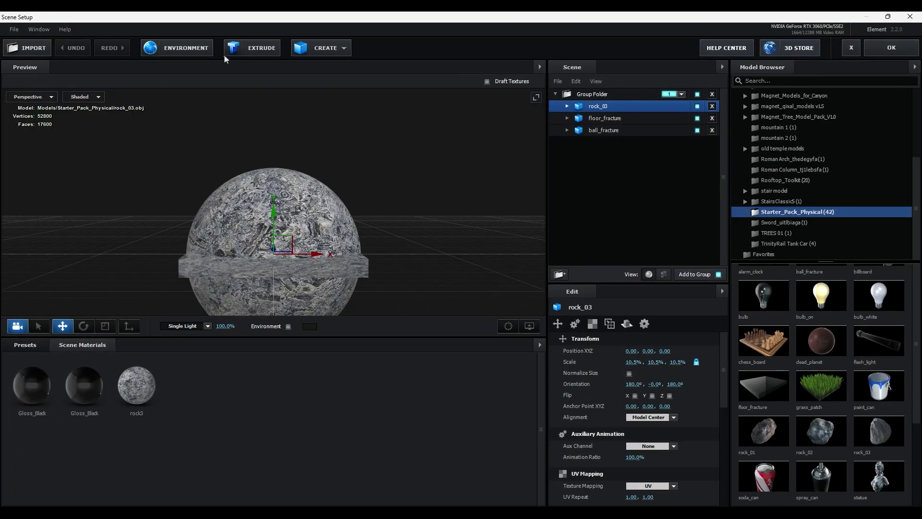
left_click(196, 48)
left_click(435, 201)
left_click(499, 213)
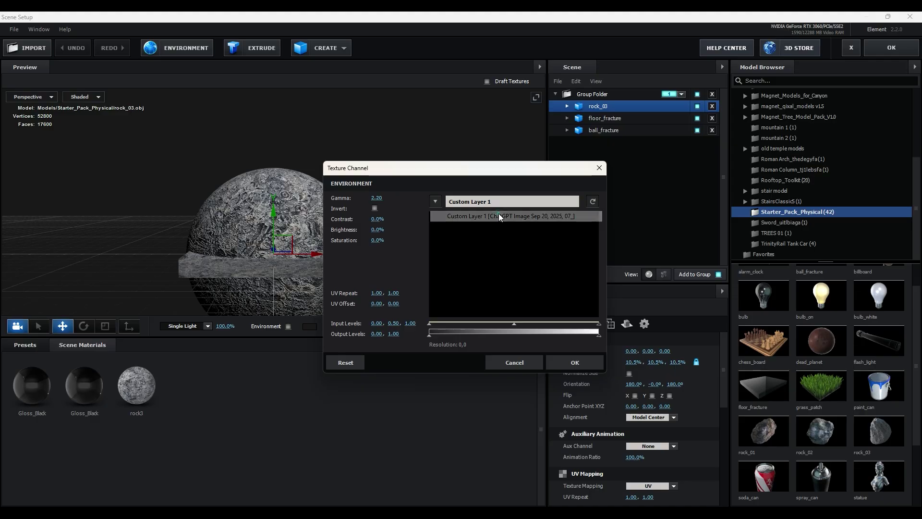
left_click(571, 361)
left_click(887, 55)
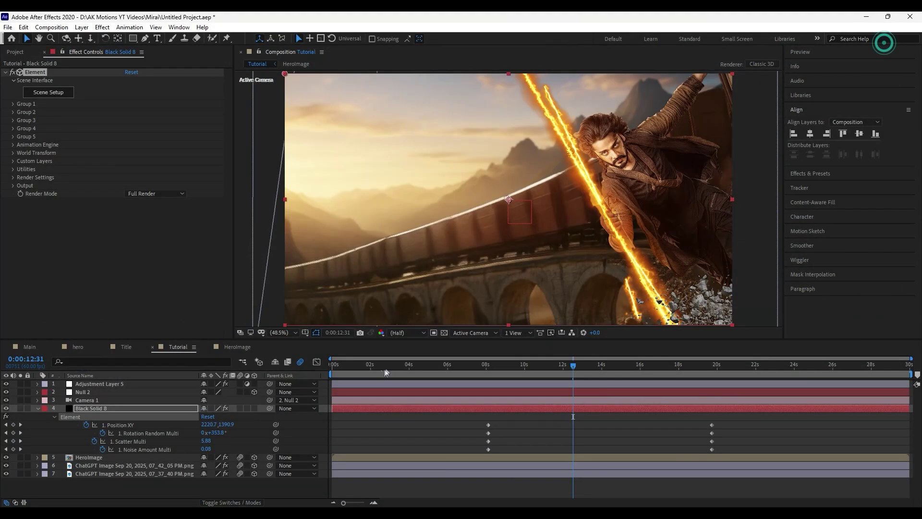
left_click_drag(578, 366, 674, 375)
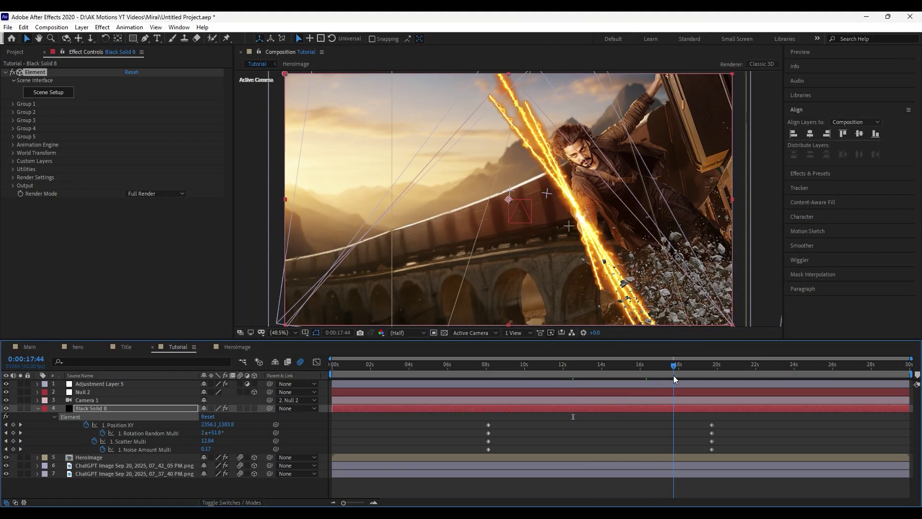
Add a Point light to the Tutorial composition with 194% intensity and a pale warm color.
left_click(37, 408)
right_click(145, 357)
mouse_move(144, 366)
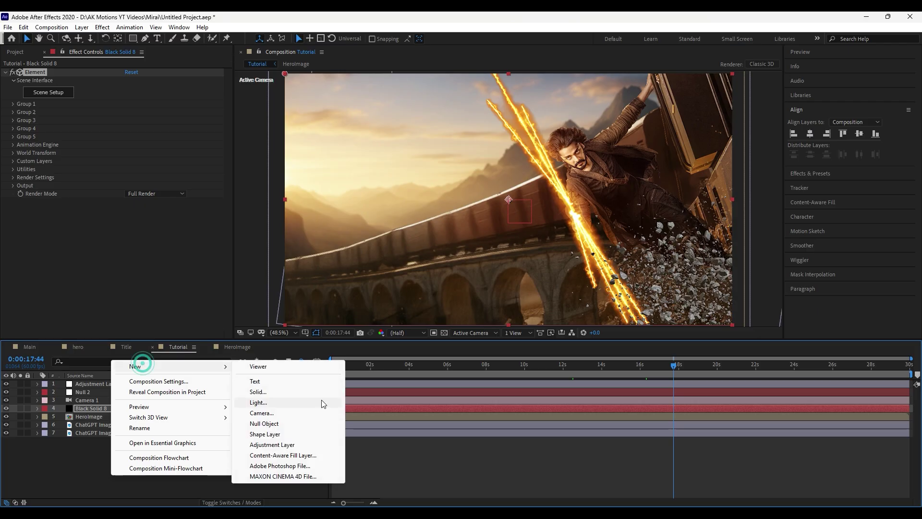
left_click(288, 401)
left_click_drag(177, 175, 154, 176)
left_click(173, 159)
left_click_drag(158, 288, 118, 262)
left_click(301, 281)
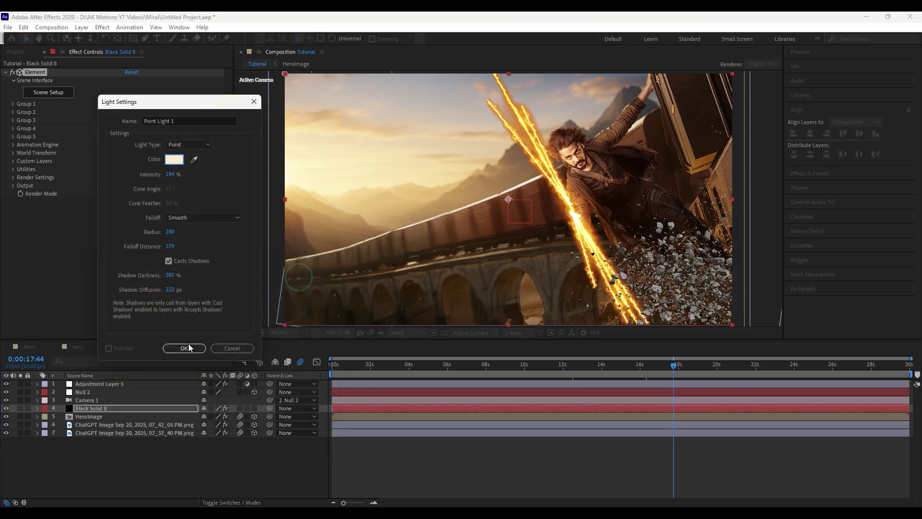
left_click(188, 347)
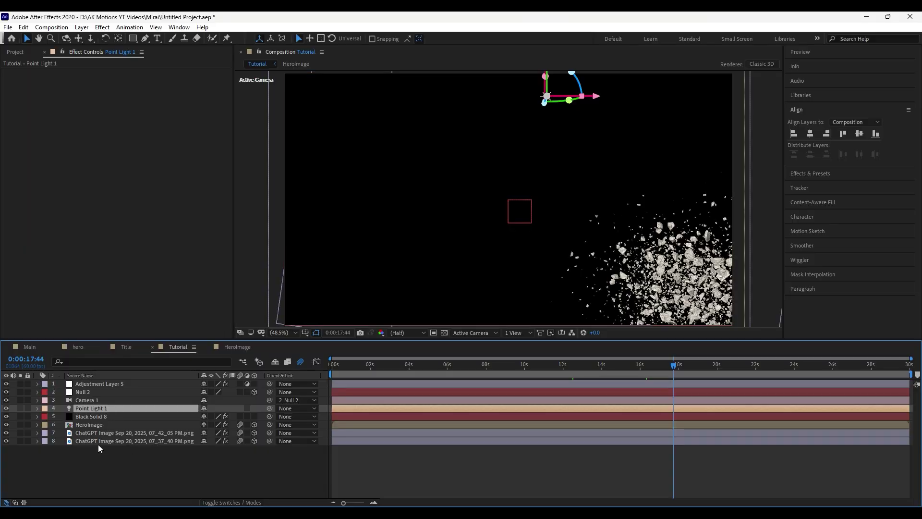
Turn off Accepts Lights in the material options of HeroImage and the two ChatGPT Image layers.
left_click(99, 454)
left_click_drag(92, 456, 98, 425)
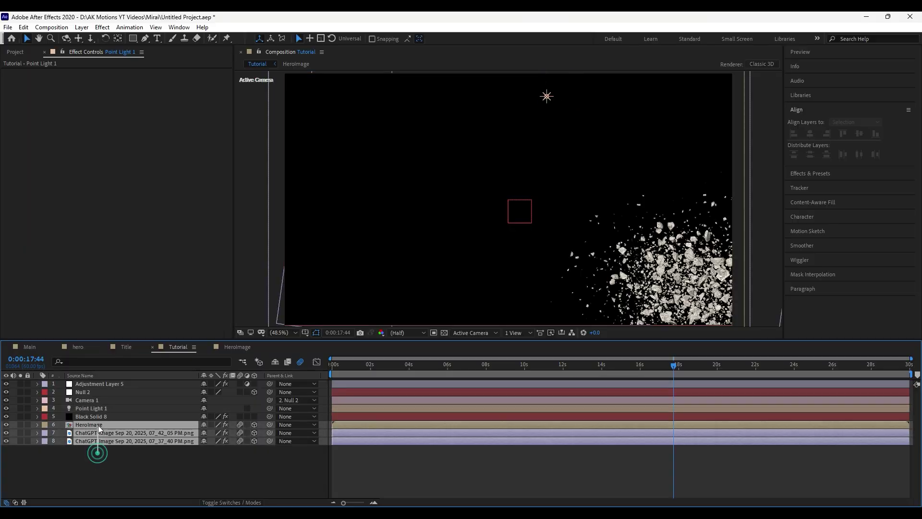
left_click(37, 441)
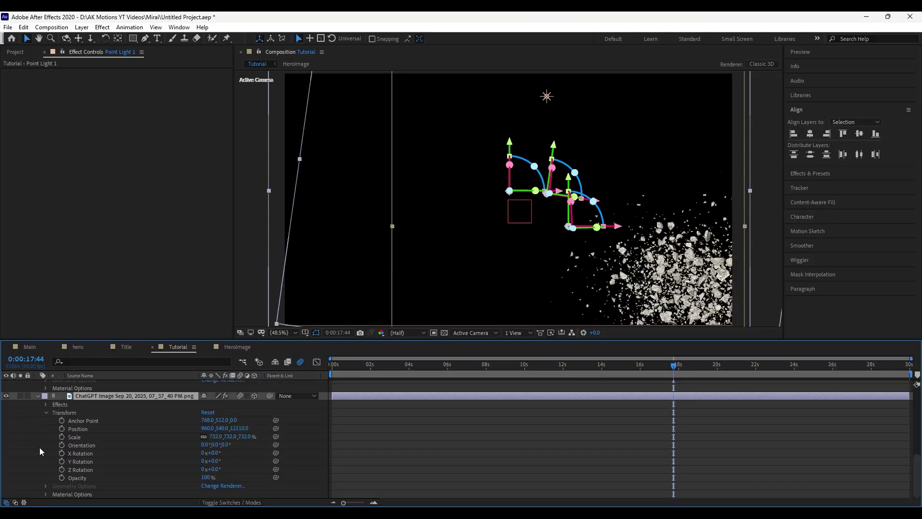
left_click(43, 494)
left_click(207, 447)
left_click(207, 446)
left_click(205, 453)
scroll(145, 477, "up", 10)
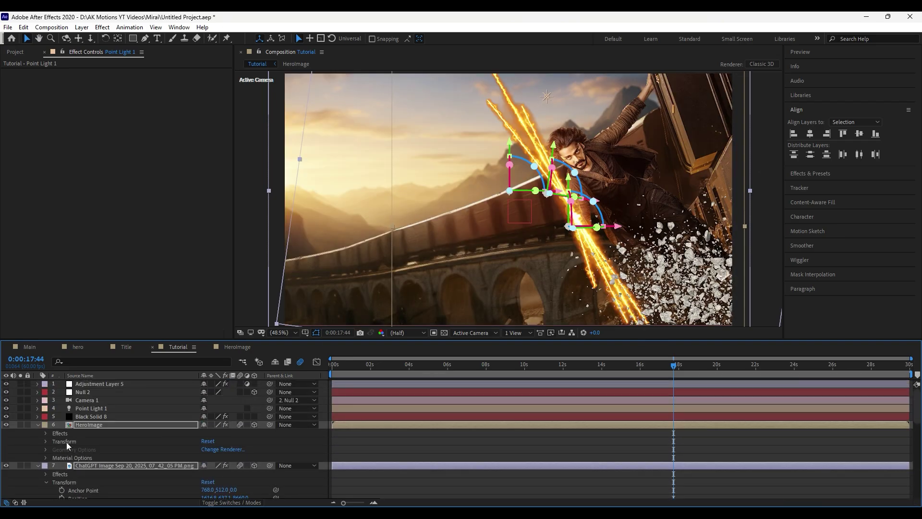
left_click(37, 424)
left_click(37, 432)
left_click(101, 463)
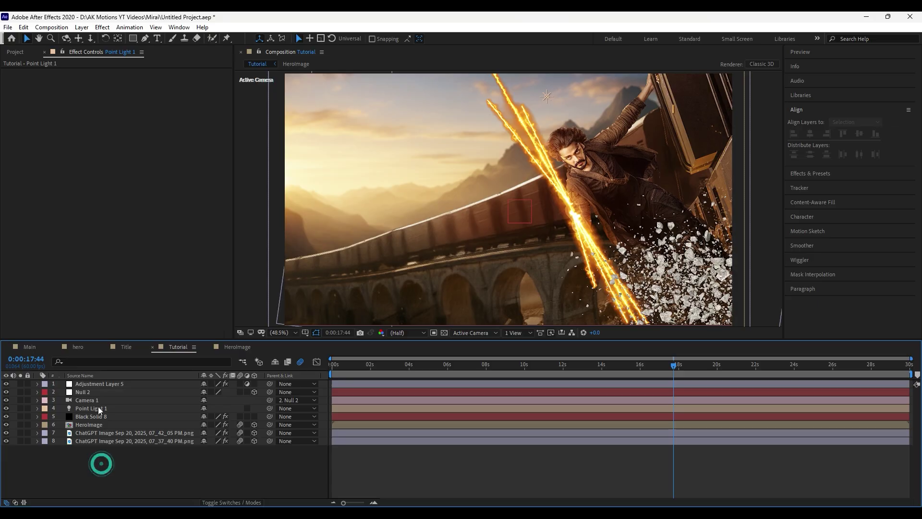
Reposition Point Light 1 beside the sunlit edge of the frame, at about X -1390, Y 691 and Z 3483.
left_click(98, 409)
key("p")
left_click(225, 417)
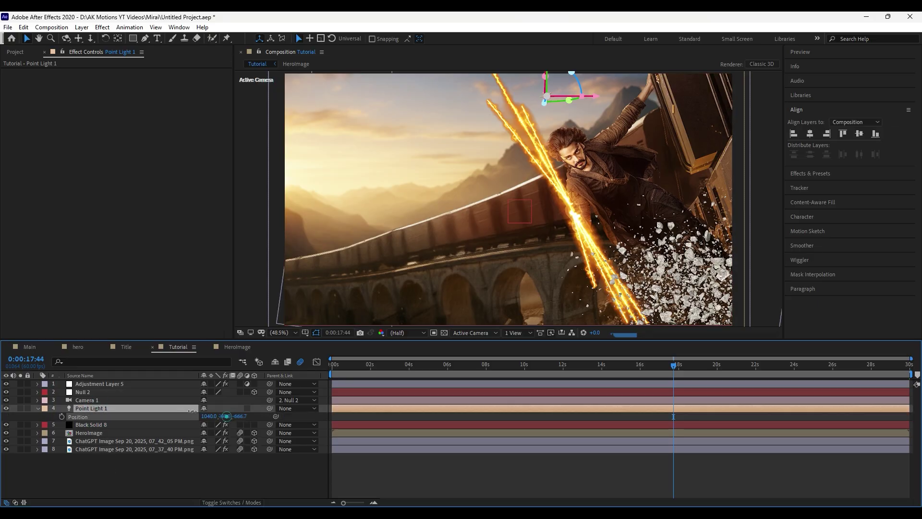
left_click_drag(260, 424, 298, 424)
left_click_drag(241, 416, 473, 464)
left_click_drag(211, 417, 101, 421)
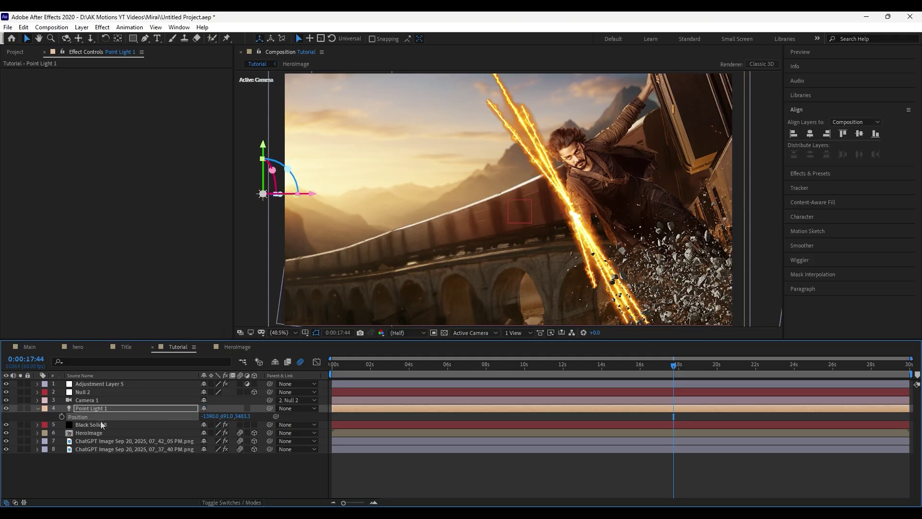
left_click(162, 471)
Enable Ambient Occlusion in Element's render settings with High SSAO quality and raised intensity, and adjust the Shadows setting.
left_click(111, 424)
left_click(13, 177)
left_click(21, 218)
left_click(128, 226)
left_click(146, 251)
left_click(149, 293)
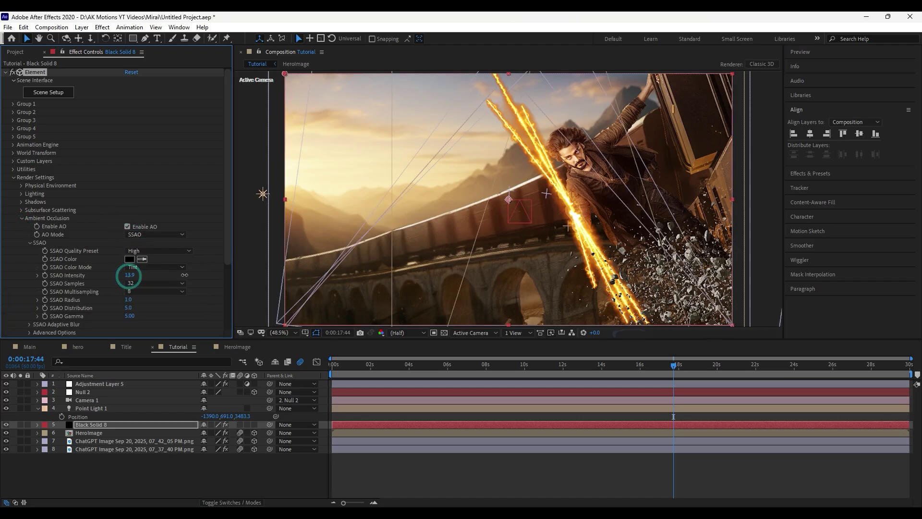
left_click(21, 218)
left_click(20, 202)
left_click(143, 234)
left_click(144, 287)
left_click(21, 201)
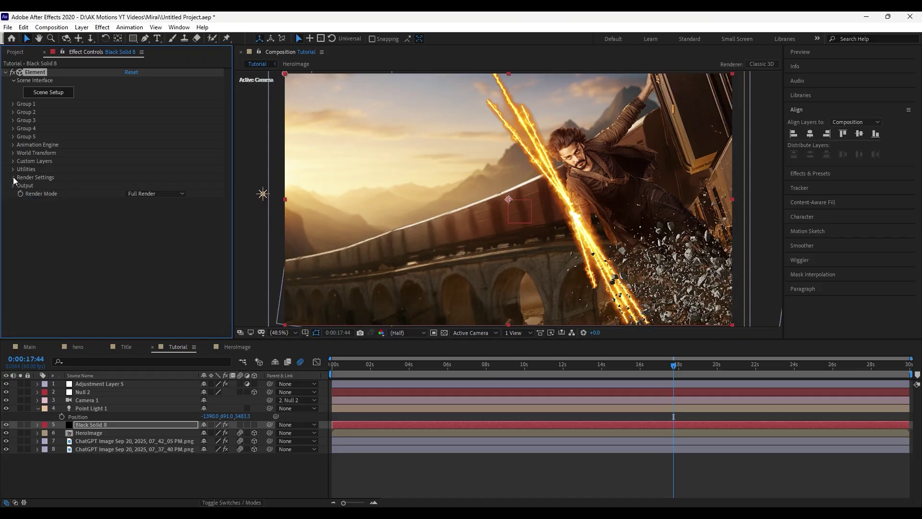
Enable Element's fog with a color sampled from the sunlit haze, a low opacity and a fog range of 9310.
left_click(21, 243)
left_click(127, 251)
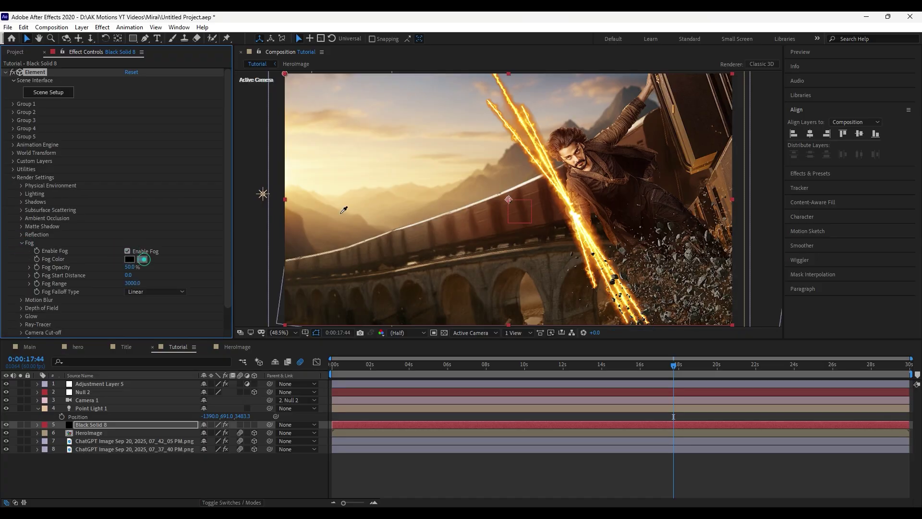
left_click(335, 197)
left_click_drag(130, 267, 114, 272)
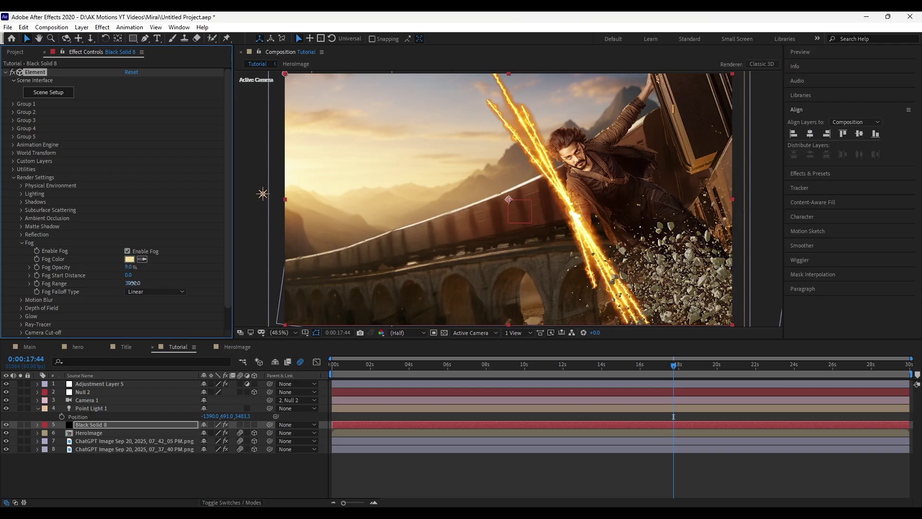
left_click_drag(446, 313, 150, 321)
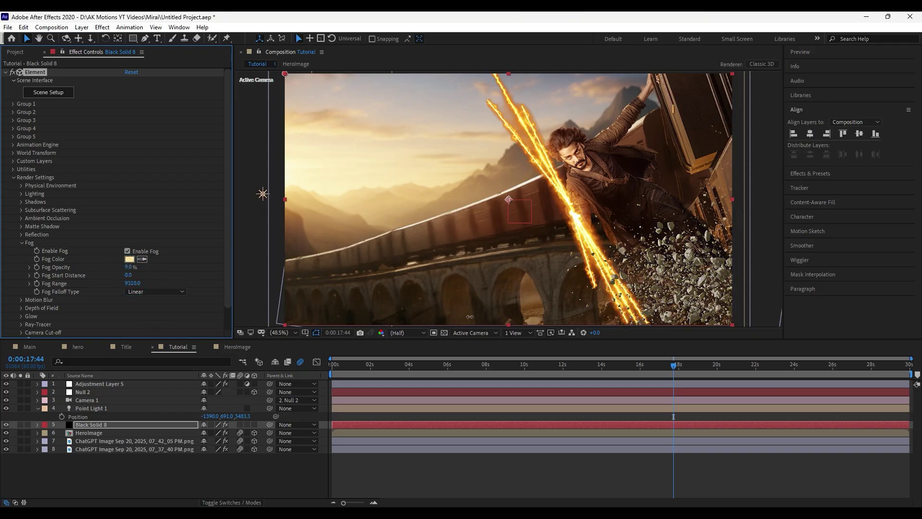
left_click_drag(128, 267, 133, 267)
left_click(22, 243)
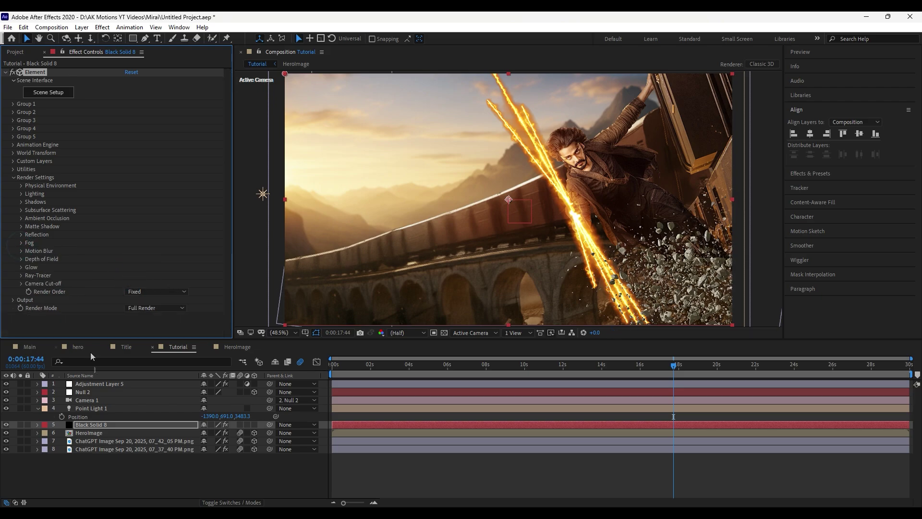
Apply Curves to Black Solid 8, adding RGB contrast, raising red and lowering green and blue to warm the debris.
left_click(100, 423)
key("ctrl+space")
type("cur")
key("Return")
left_click_drag(106, 221, 104, 217)
left_click_drag(70, 253, 47, 285)
left_click_drag(103, 225, 102, 228)
left_click_drag(97, 228, 95, 239)
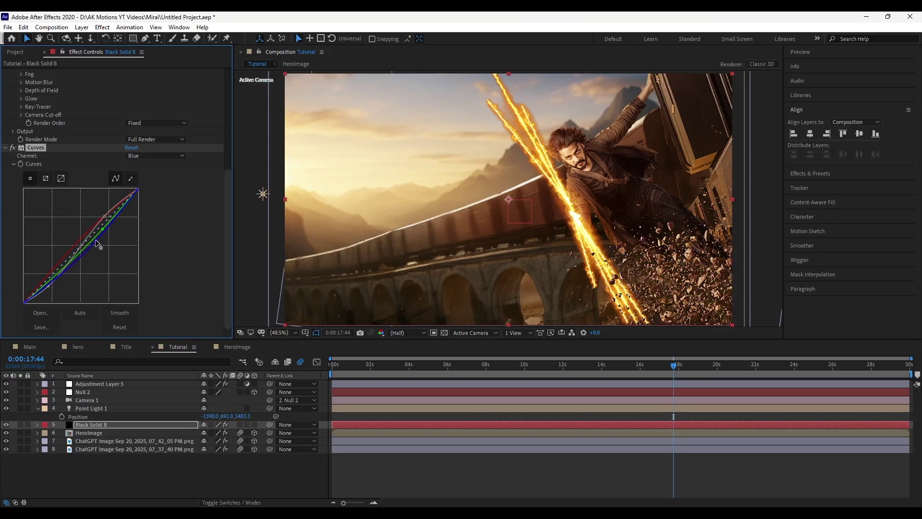
Search the effects for "ele", apply the match to the debris layer Black Solid 8, and collapse its effect controls.
left_click(146, 427)
key("ctrl+space")
type("ele")
key("Return")
left_click(5, 72)
left_click(5, 80)
left_click(199, 488)
Duplicate the debris layer and set the copy's Position XY to 1190, 1551 at the 0:00:19:44 keyframe.
left_click(639, 369)
left_click_drag(638, 370, 712, 370)
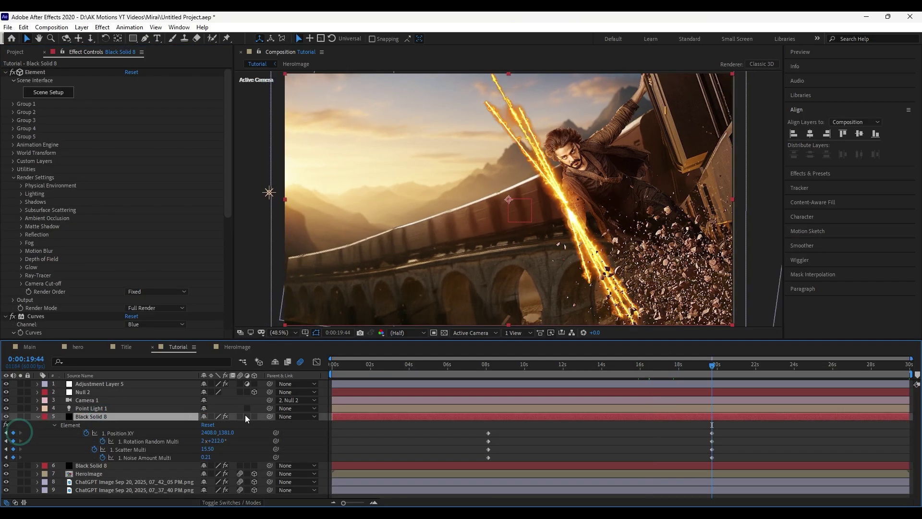
left_click_drag(209, 433, 366, 440)
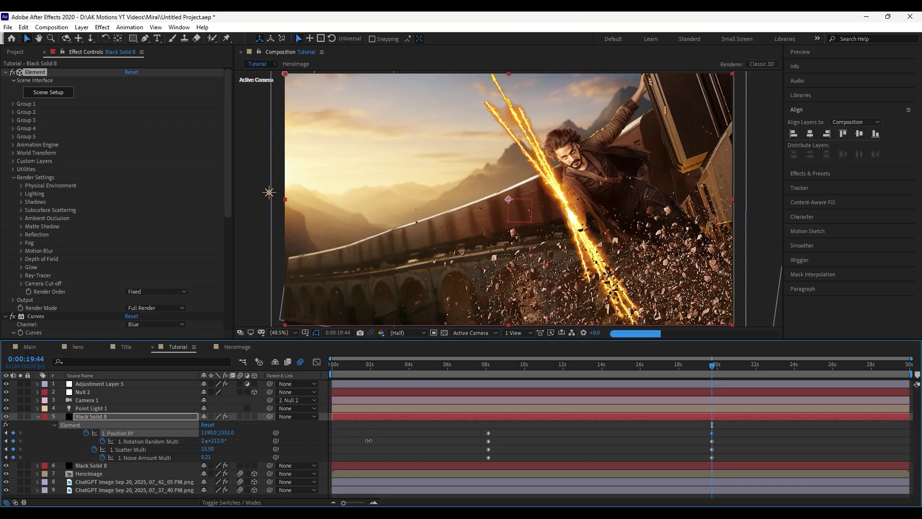
Move the repositioned debris layer beneath HeroImage in the layer stack.
key("u")
left_click_drag(111, 417, 110, 436)
left_click(108, 425)
left_click(101, 416)
left_click(102, 432)
Vary the debris behind HeroImage by changing its particle count, X Rotation, Rotation Random Multi and Noise Amount Multi at 0:00:19:44.
key("u")
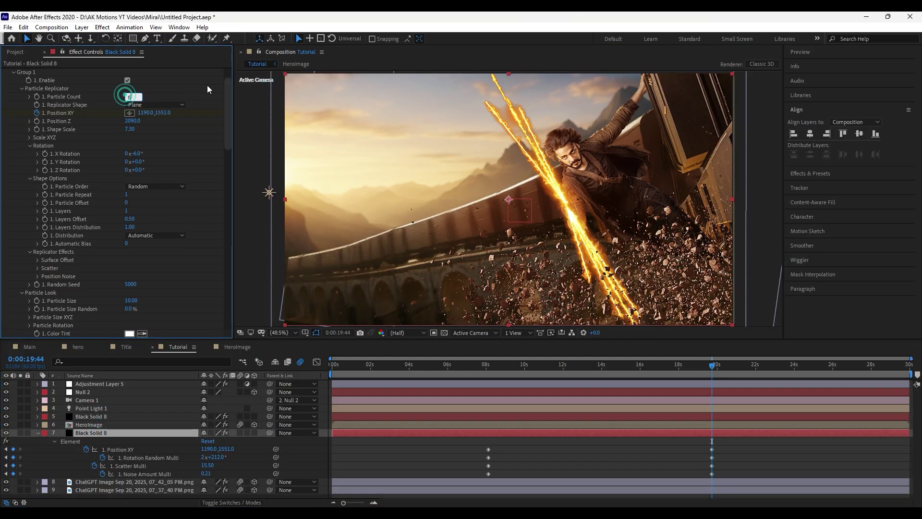
key("Return")
left_click_drag(137, 153, 126, 152)
scroll(139, 163, "down", 3)
left_click_drag(216, 458, 283, 465)
left_click_drag(204, 474, 243, 451)
key("u")
Save the project, scrub through the debris animation and return to 0:00:00:00.
key("F2")
key("ctrl+s")
left_click_drag(711, 371, 736, 399)
left_click_drag(360, 366, 331, 384)
Add a new adjustment layer above all other layers and apply CC Light Burst 2.5 to it.
right_click(140, 471)
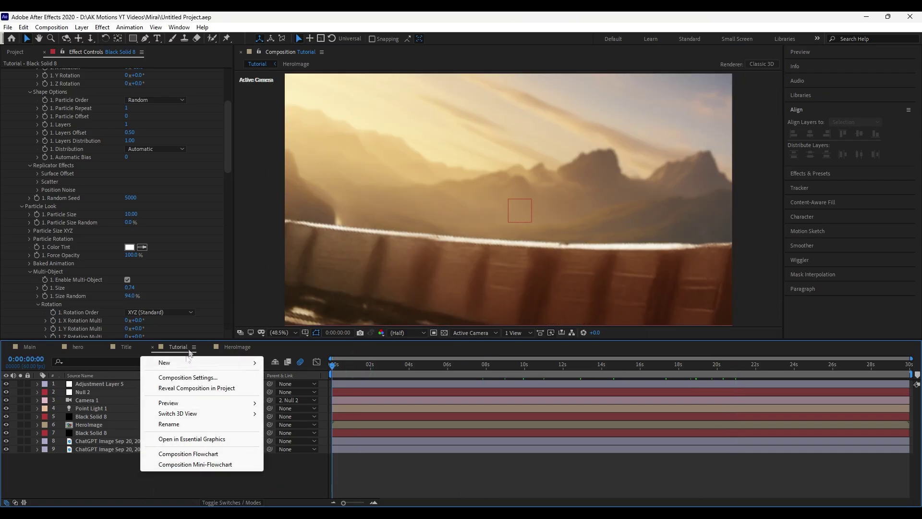
left_click(297, 437)
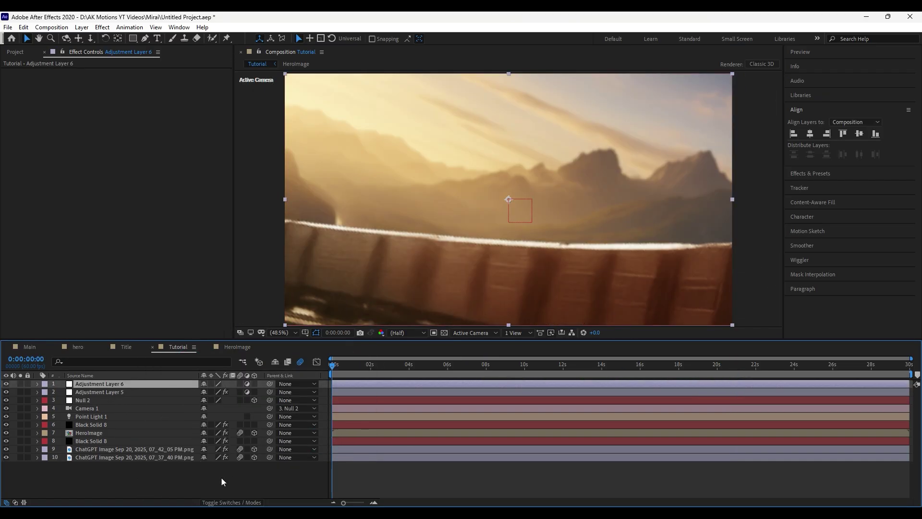
key("ctrl+space")
type("cc l")
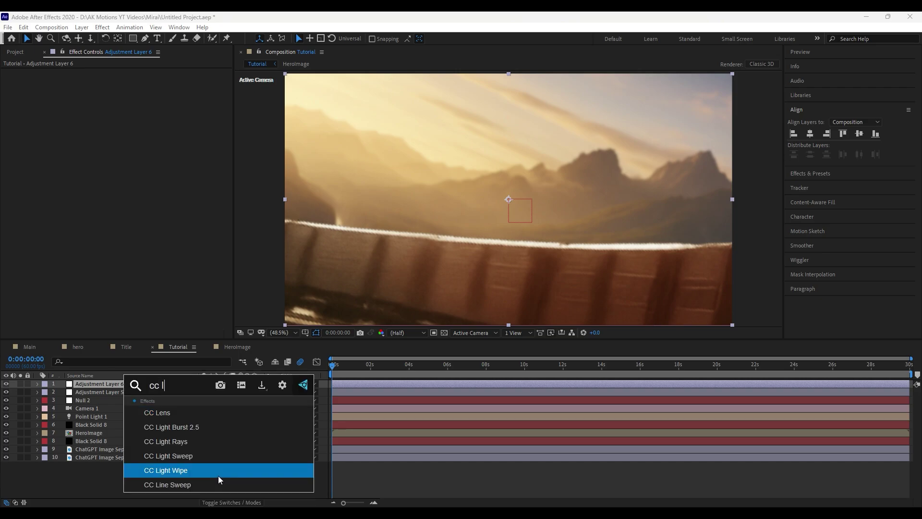
left_click(192, 425)
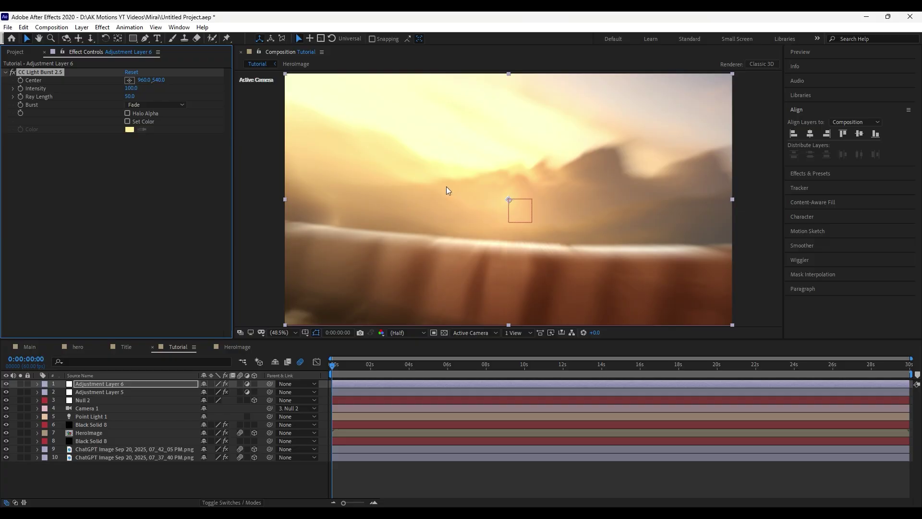
Place the light burst's Center over the bright sky at about 91.9, 129.0.
left_click_drag(146, 81, 75, 80)
left_click_drag(466, 203, 331, 133)
left_click(306, 104)
Keyframe the light burst at 0:00:00:00 with Intensity 170 and Ray Length 100.
left_click(32, 89)
left_click(112, 384)
key("u")
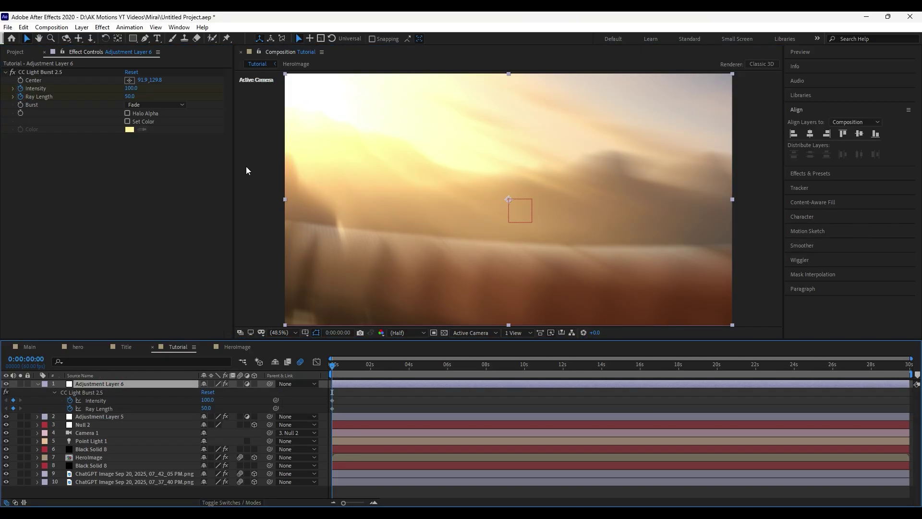
left_click(130, 96)
type("100")
key("Return")
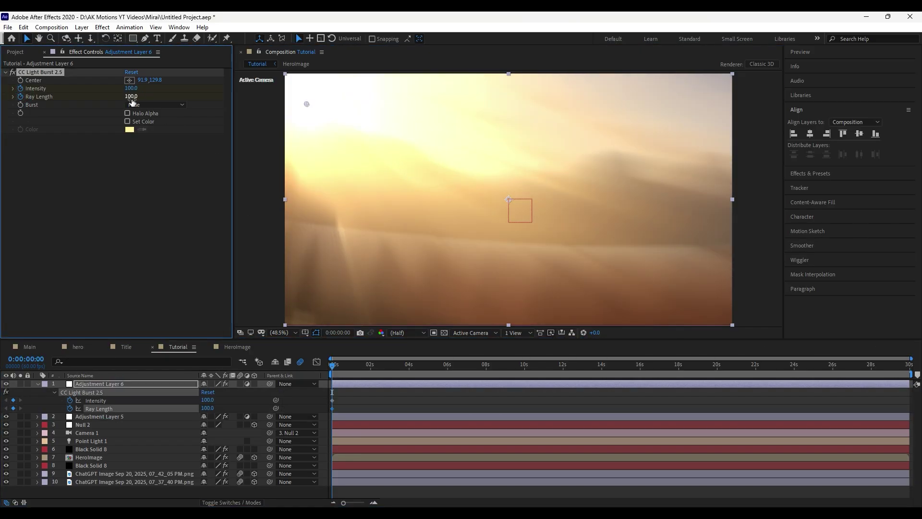
mouse_move(131, 89)
left_mouse_down()
mouse_move(147, 89)
mouse_move(140, 96)
left_mouse_up()
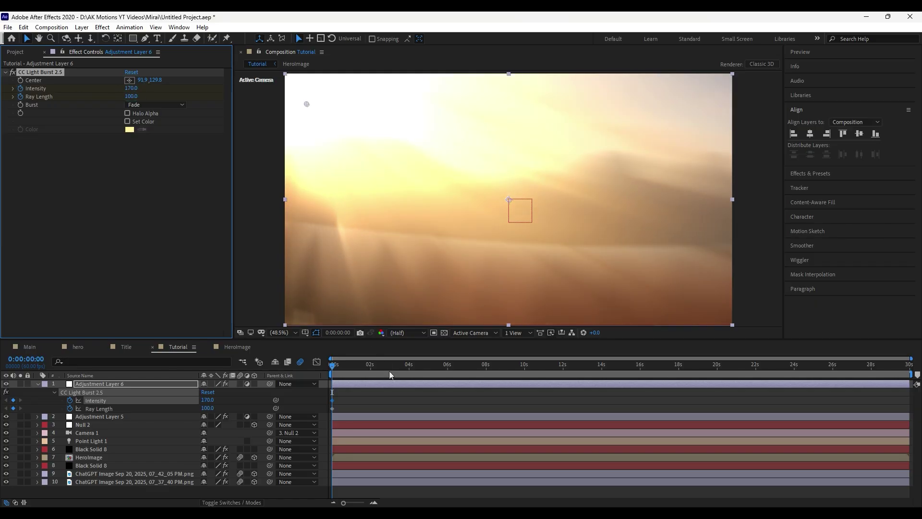
Set the light burst's Intensity and Ray Length to 0 at 0:00:03:01 and scrub the fade.
left_click_drag(373, 371, 390, 371)
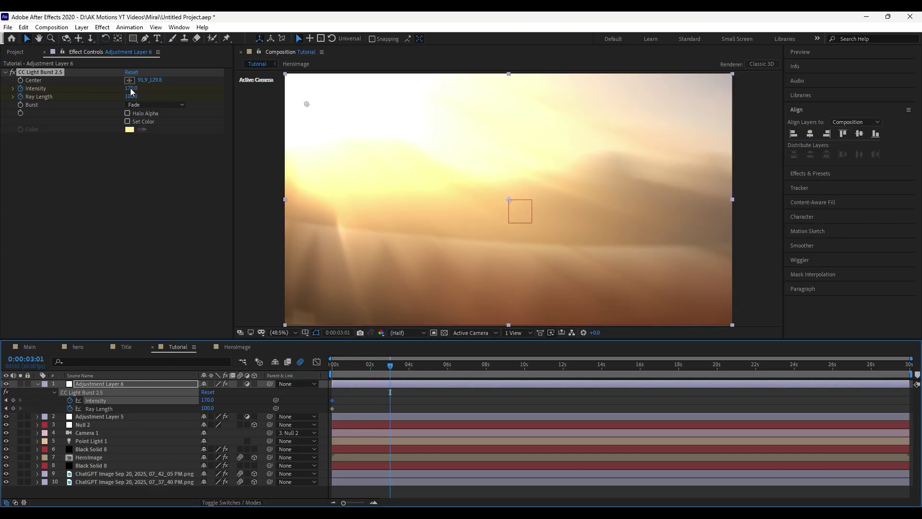
left_click(131, 89)
left_click(130, 97)
type("0")
left_click(137, 184)
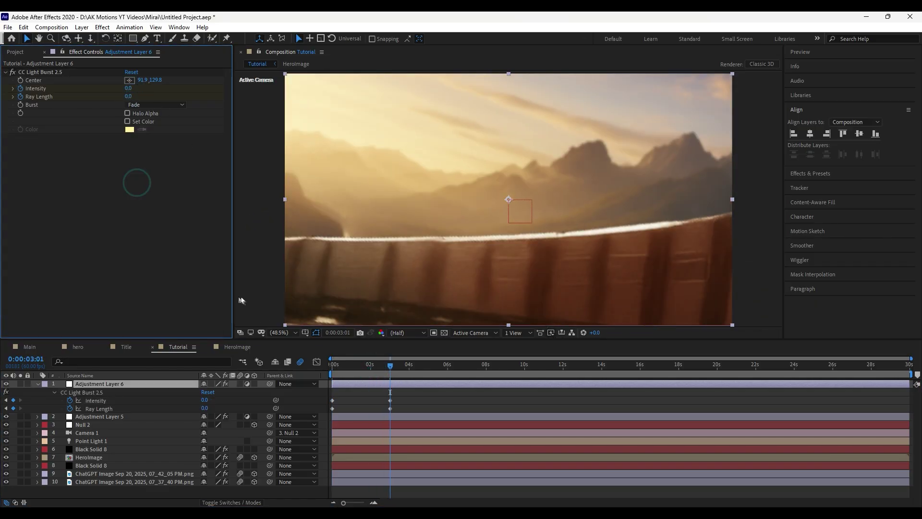
left_click_drag(390, 368, 476, 393)
left_click(38, 384)
Keyframe the train image layer's Position at 0:00:07:27, and at 0:00:03:26 lower it and set its X to about 1360.
left_click(123, 449)
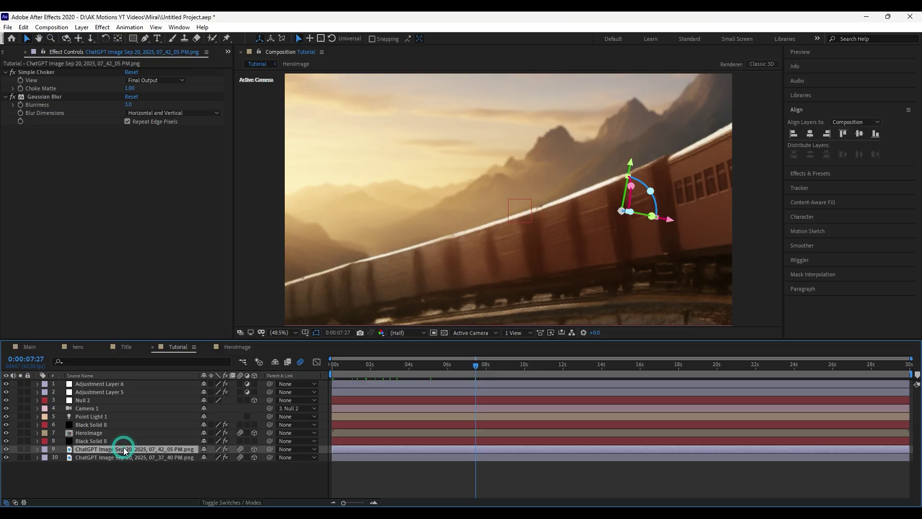
key("p")
left_click(61, 457)
left_click_drag(365, 373, 399, 378)
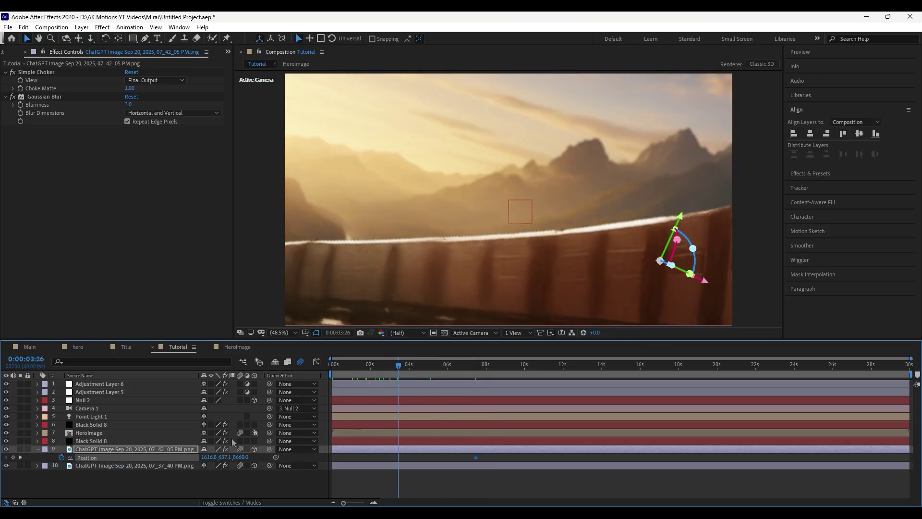
left_click_drag(212, 457, 163, 465)
left_click_drag(231, 460, 241, 459)
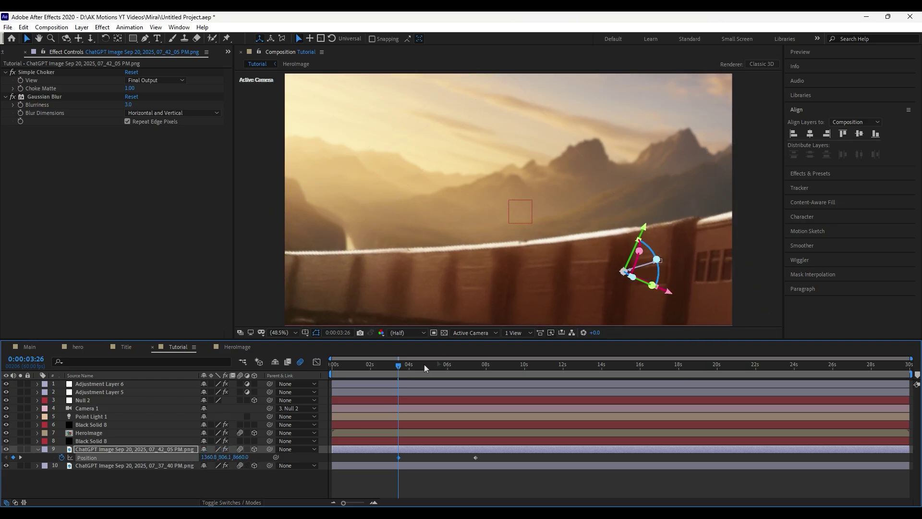
Retime the train layer's Position keyframes to 0:00:00:00 and about 8.5 seconds, and scrub through the animation.
left_click_drag(399, 458, 338, 460)
left_click_drag(339, 365, 477, 384)
left_click_drag(476, 458, 495, 458)
left_click_drag(480, 383, 764, 398)
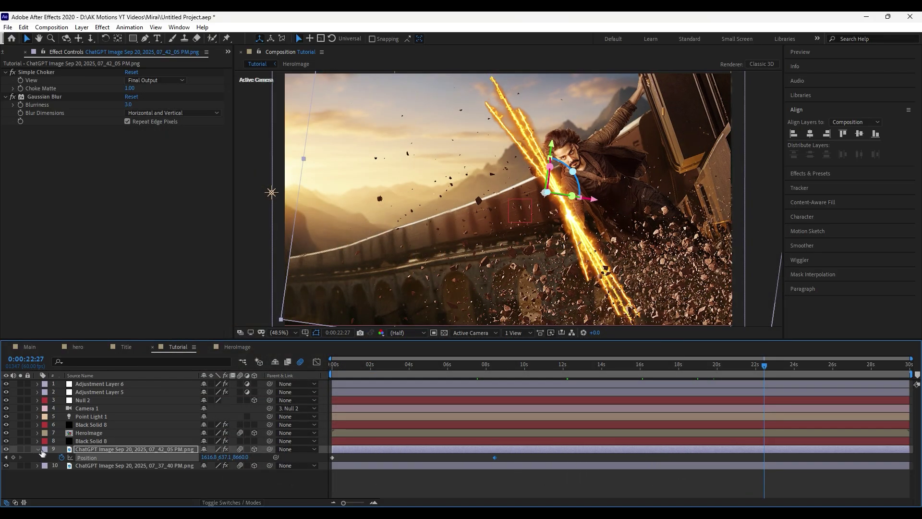
left_click(38, 449)
left_click(92, 474)
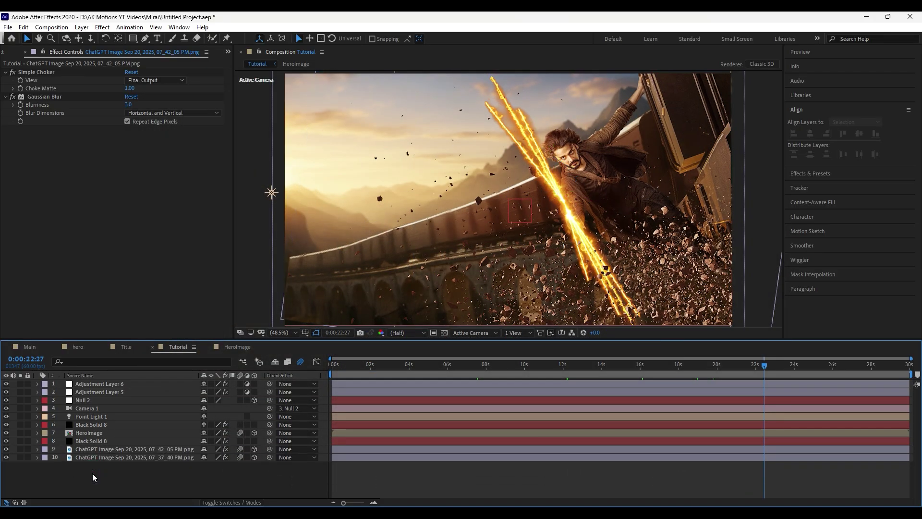
Open the Title composition, examine its layer stack and view the title animation up to 0:00:04:00.
left_click(125, 346)
scroll(120, 432, "down", 5)
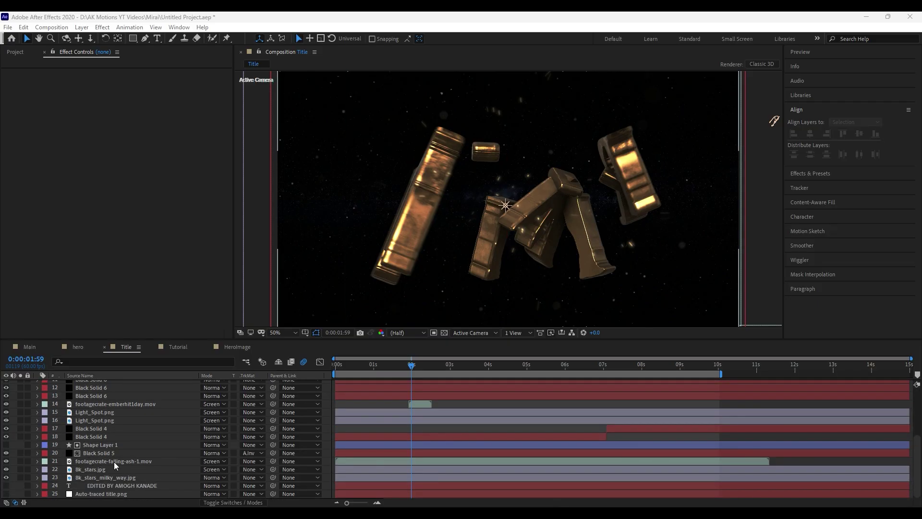
scroll(114, 454, "up", 5)
scroll(111, 439, "down", 5)
scroll(115, 456, "up", 5)
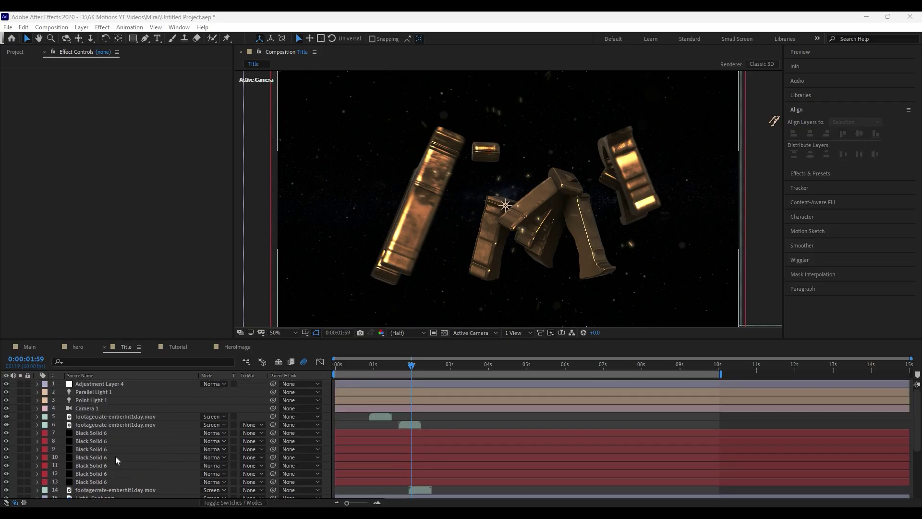
left_click(463, 363)
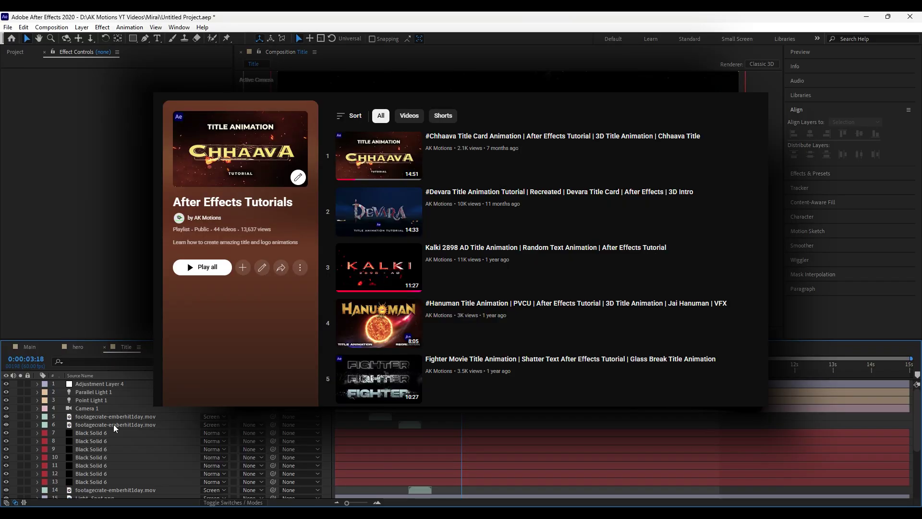
left_click(489, 363)
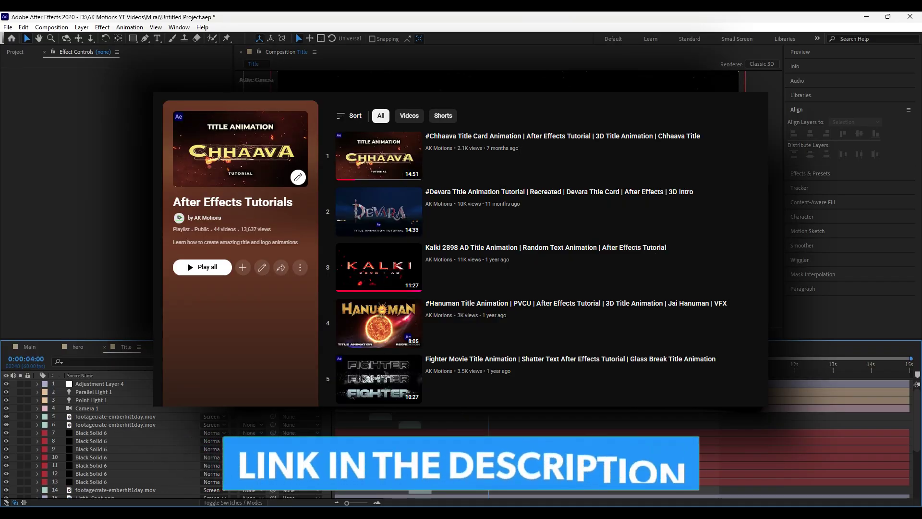